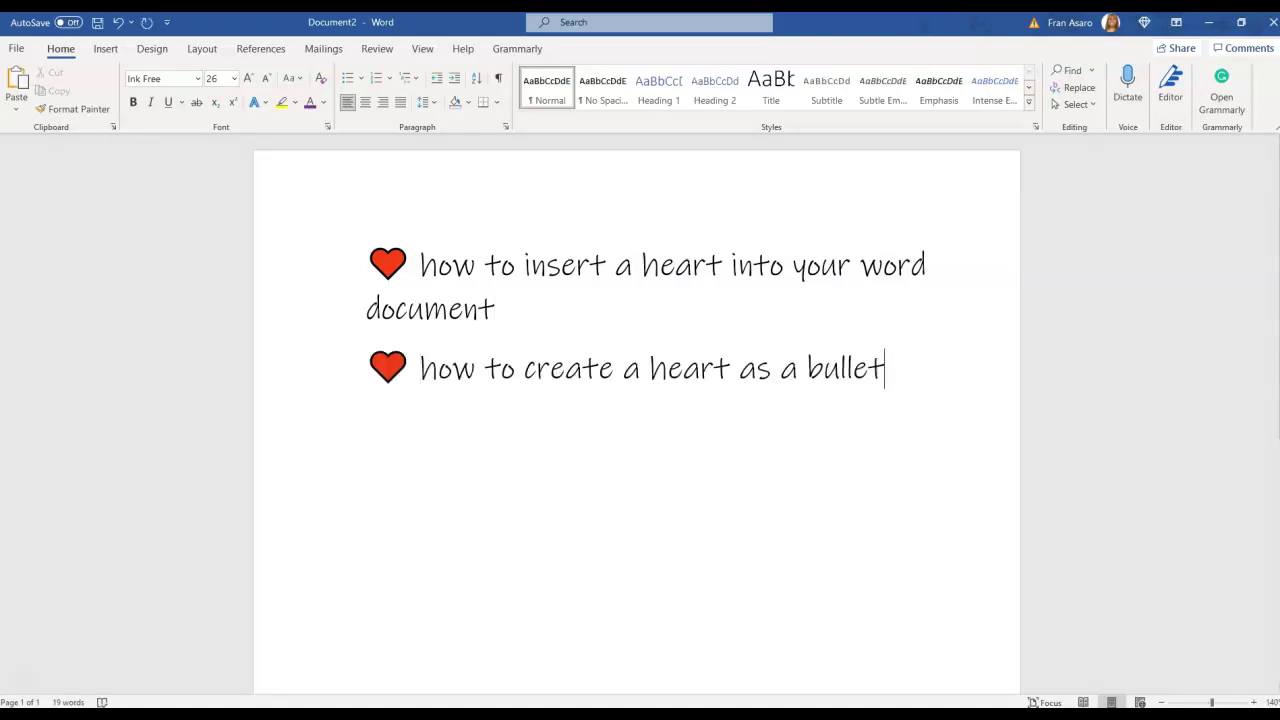
Add the line "Alt Key and number 3 on side keypad" below the bullet line and insert three heart symbols on the following line.
{"action": "key", "text": "Return"}
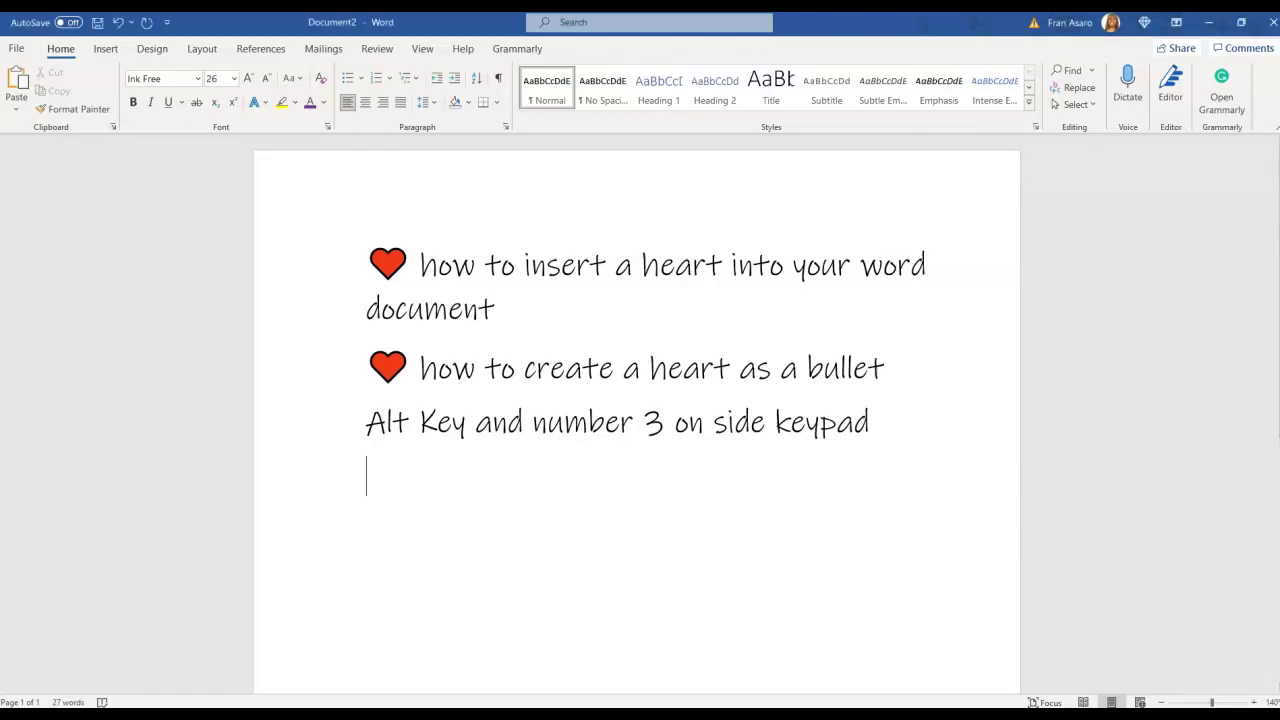
{"action": "type", "text": "♥♥"}
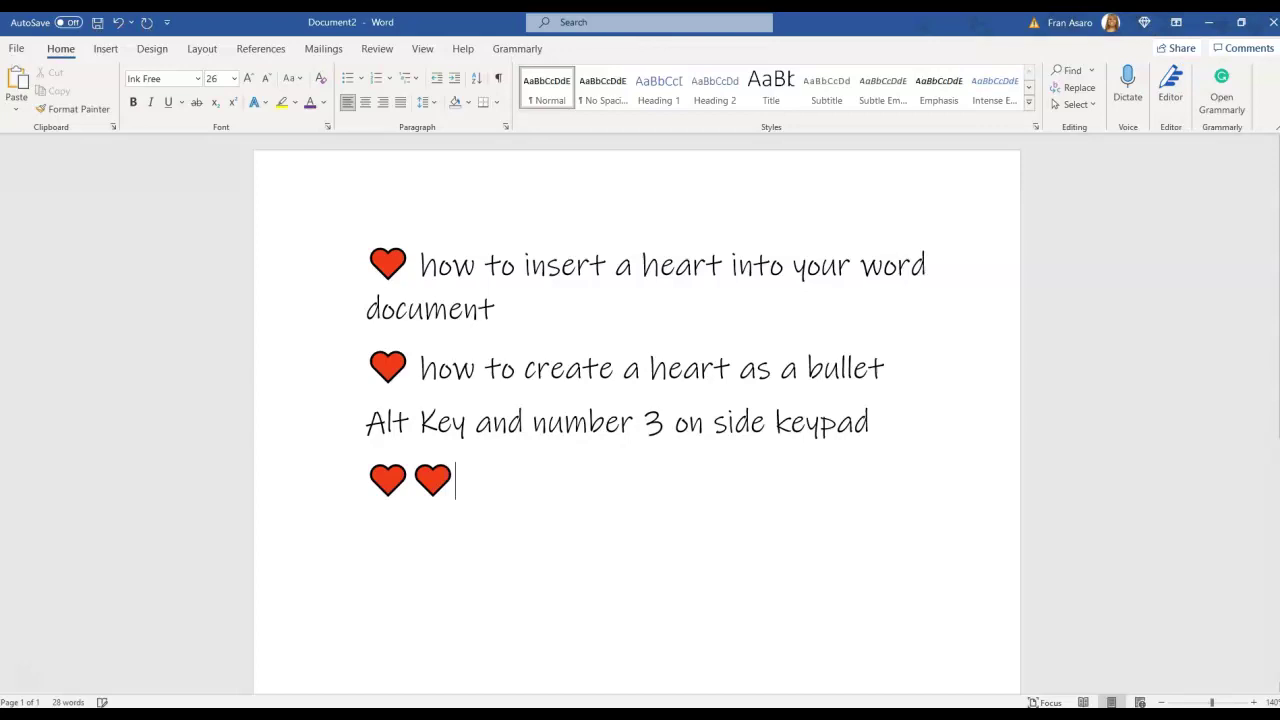
{"action": "type", "text": "♥"}
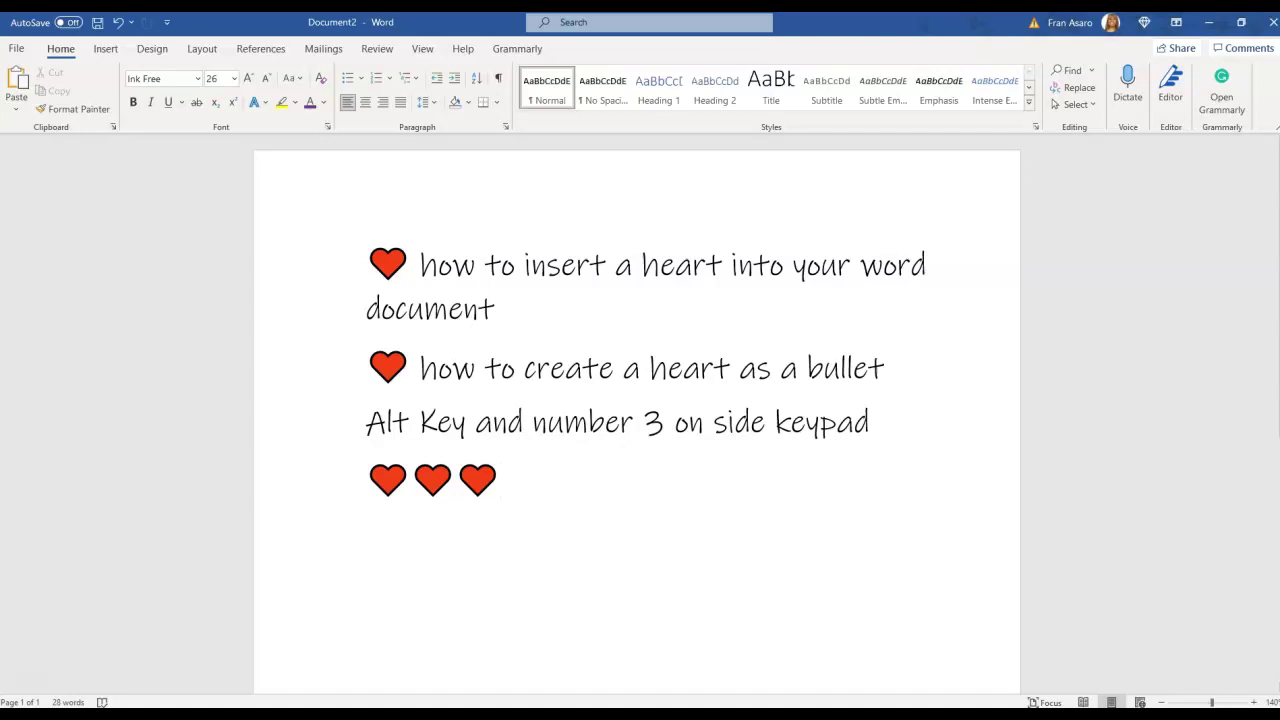
Change the font colour of the third heart in the last line to green.
{"action": "key", "text": "shift+Left"}
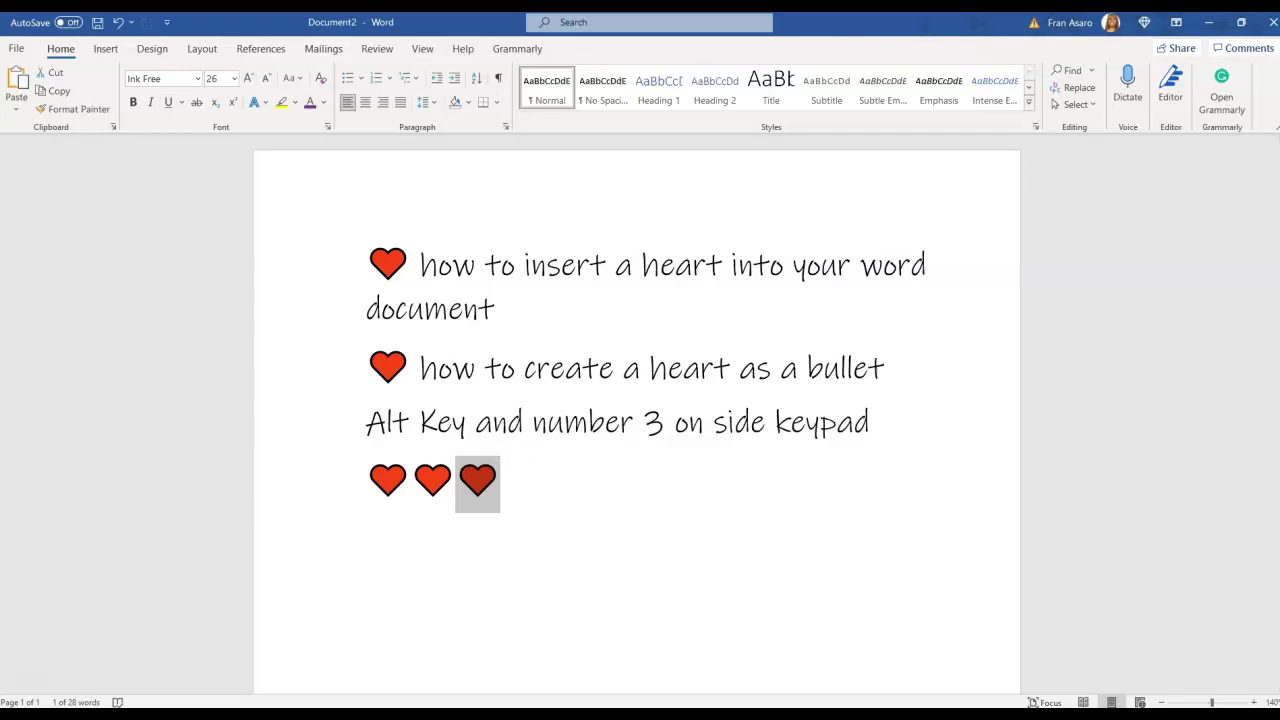
{"action": "left_click", "coordinate": [234, 78]}
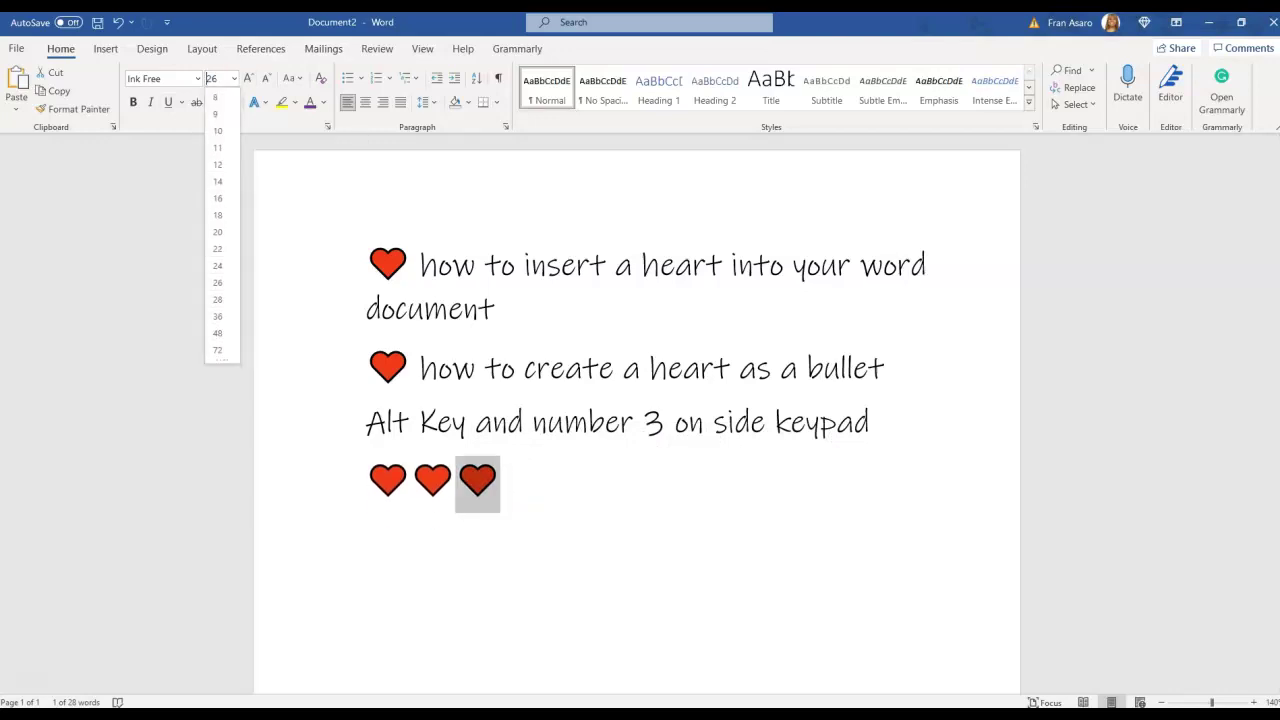
{"action": "left_click", "coordinate": [323, 102]}
{"action": "left_click", "coordinate": [374, 264]}
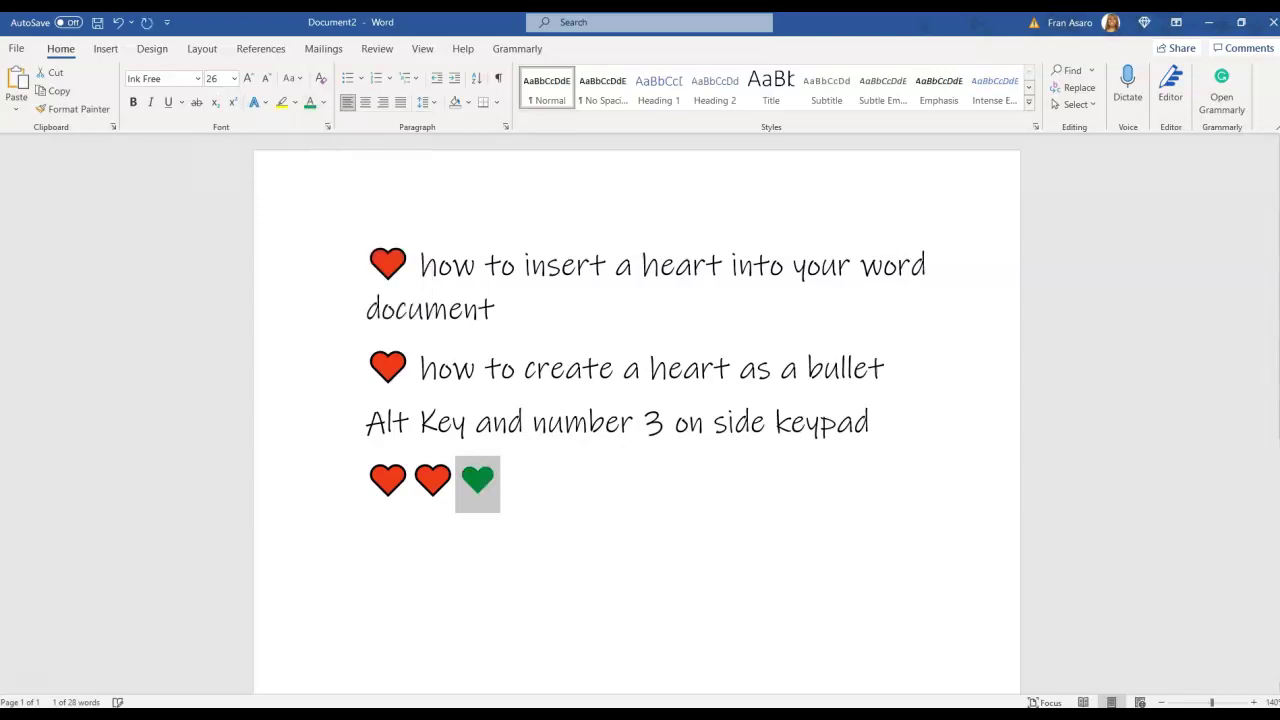
Insert a heart symbol before "a heart" in the first line.
{"action": "left_click", "coordinate": [503, 484]}
{"action": "left_click_drag", "start_coordinate": [502, 484], "coordinate": [458, 484]}
{"action": "left_click", "coordinate": [615, 265]}
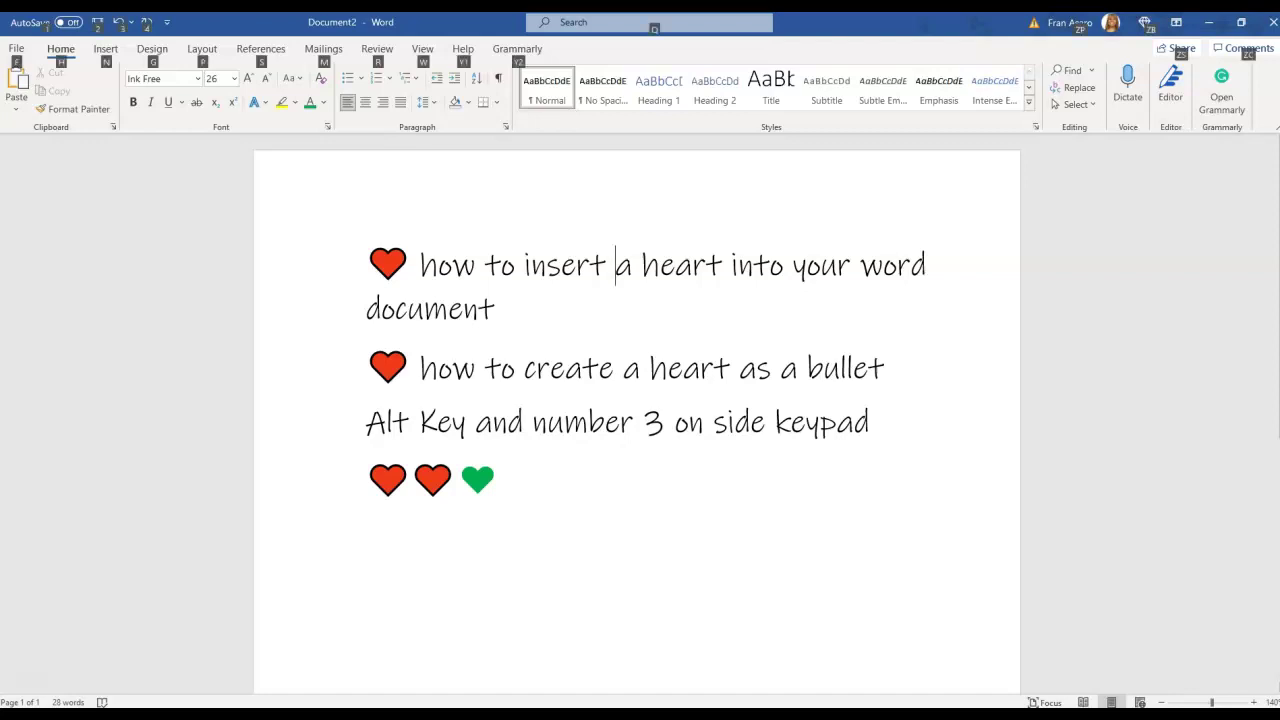
{"action": "key", "text": "alt+KP_3"}
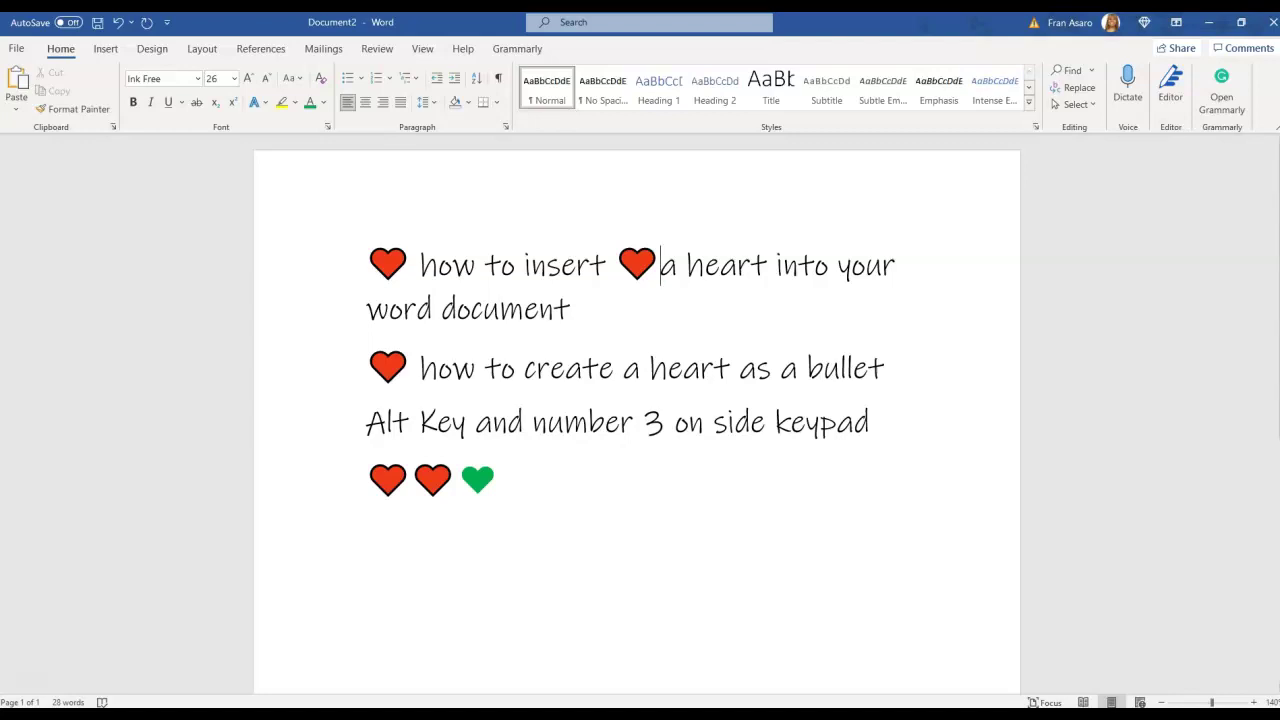
Copy the green heart into the "how to create" line, once after "how to" and once before "heart as a bullet".
{"action": "left_click", "coordinate": [456, 481]}
{"action": "left_click_drag", "start_coordinate": [501, 482], "coordinate": [458, 482]}
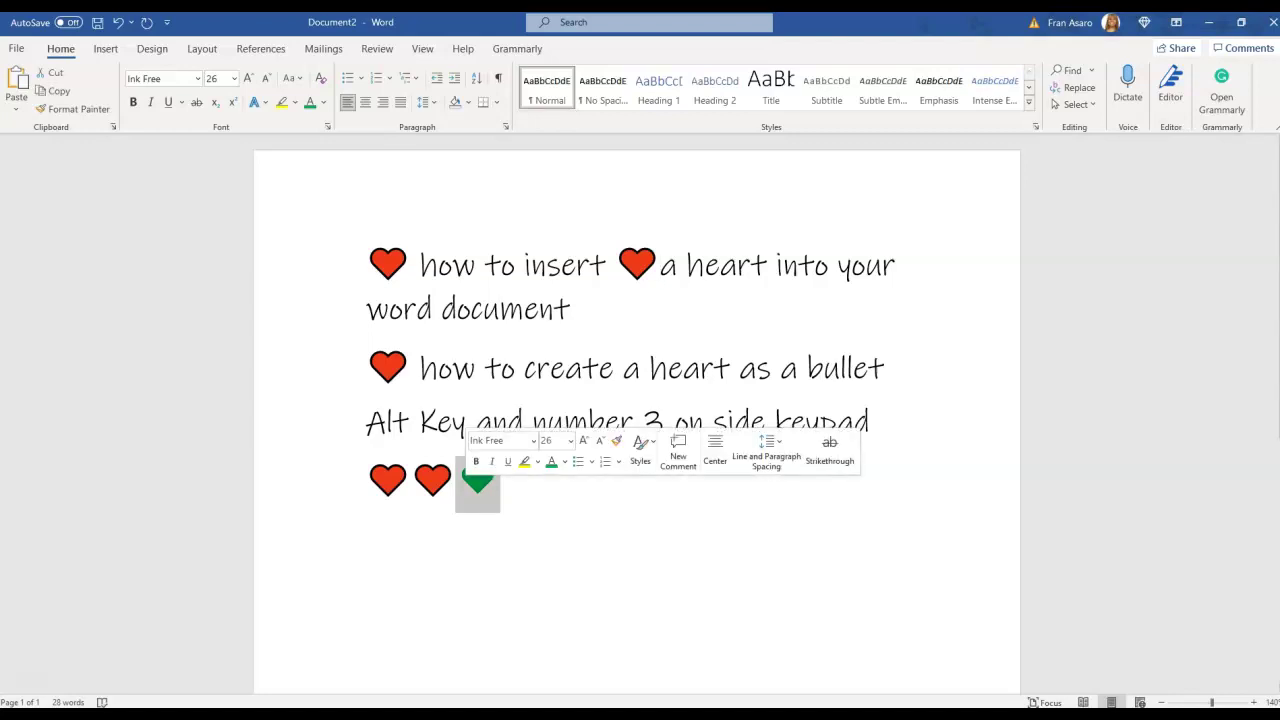
{"action": "right_click", "coordinate": [470, 486]}
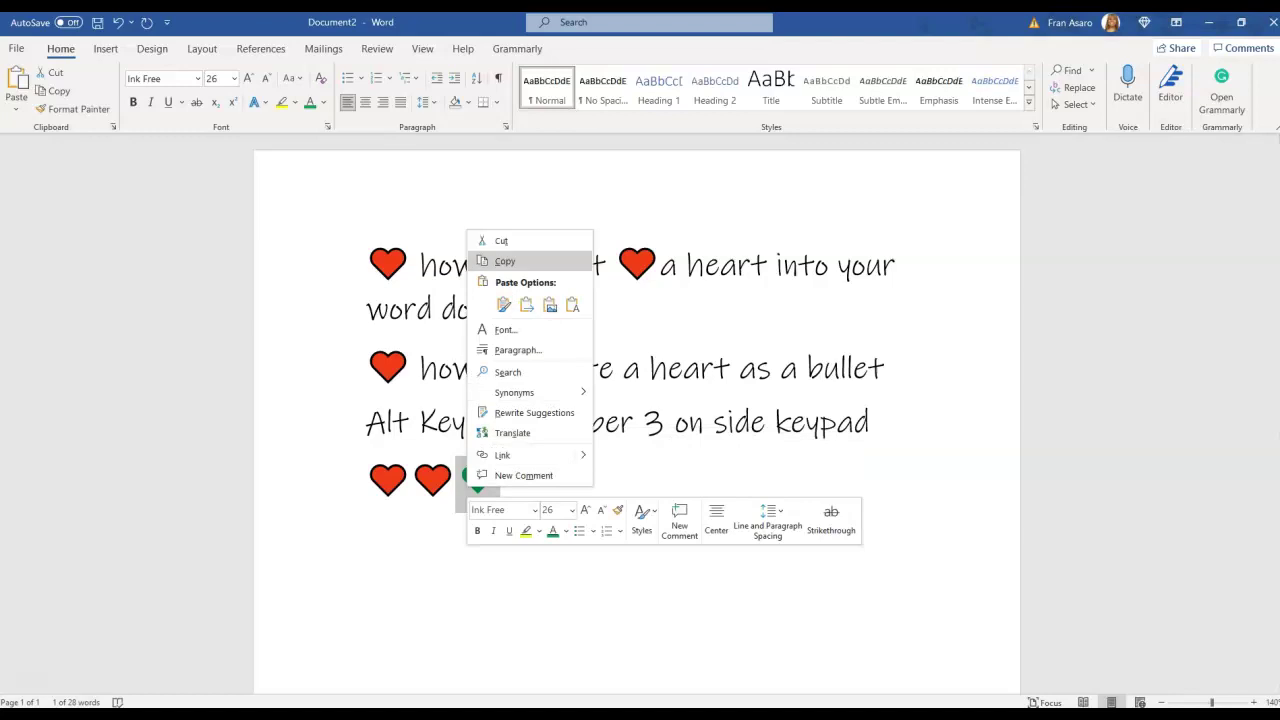
{"action": "left_click", "coordinate": [505, 261]}
{"action": "left_click", "coordinate": [517, 368]}
{"action": "right_click", "coordinate": [517, 368]}
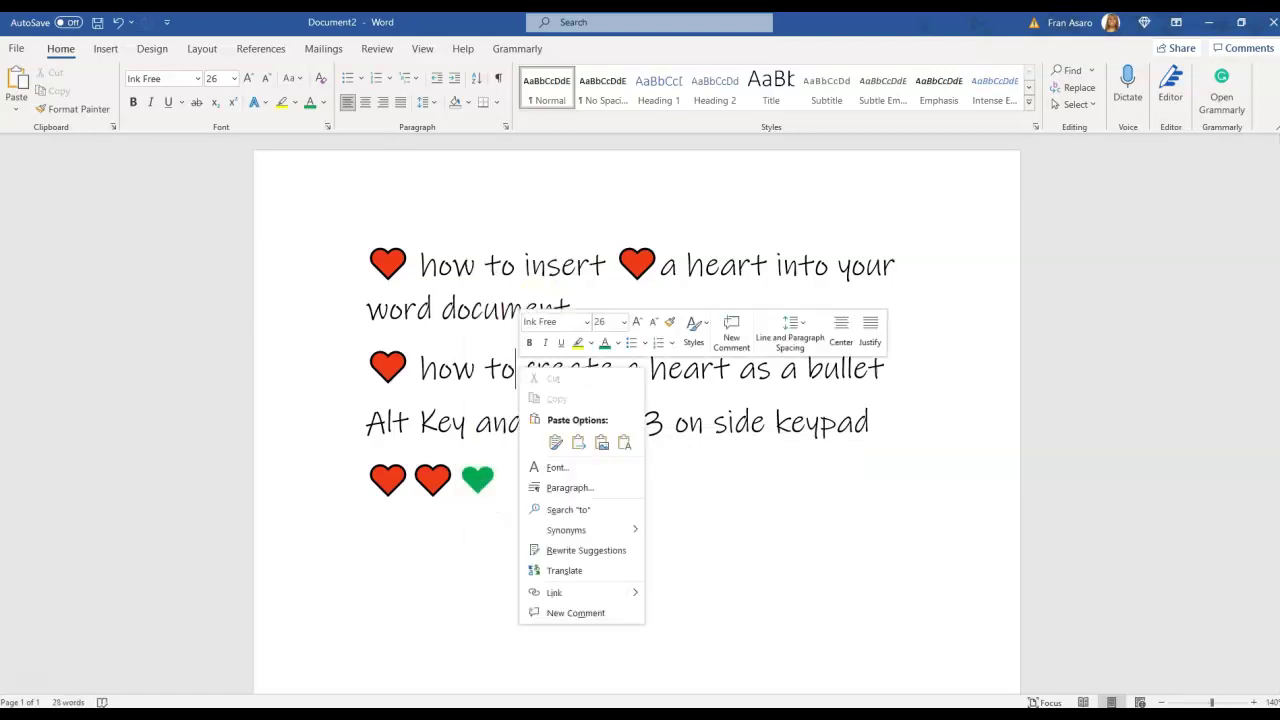
{"action": "left_click", "coordinate": [555, 442]}
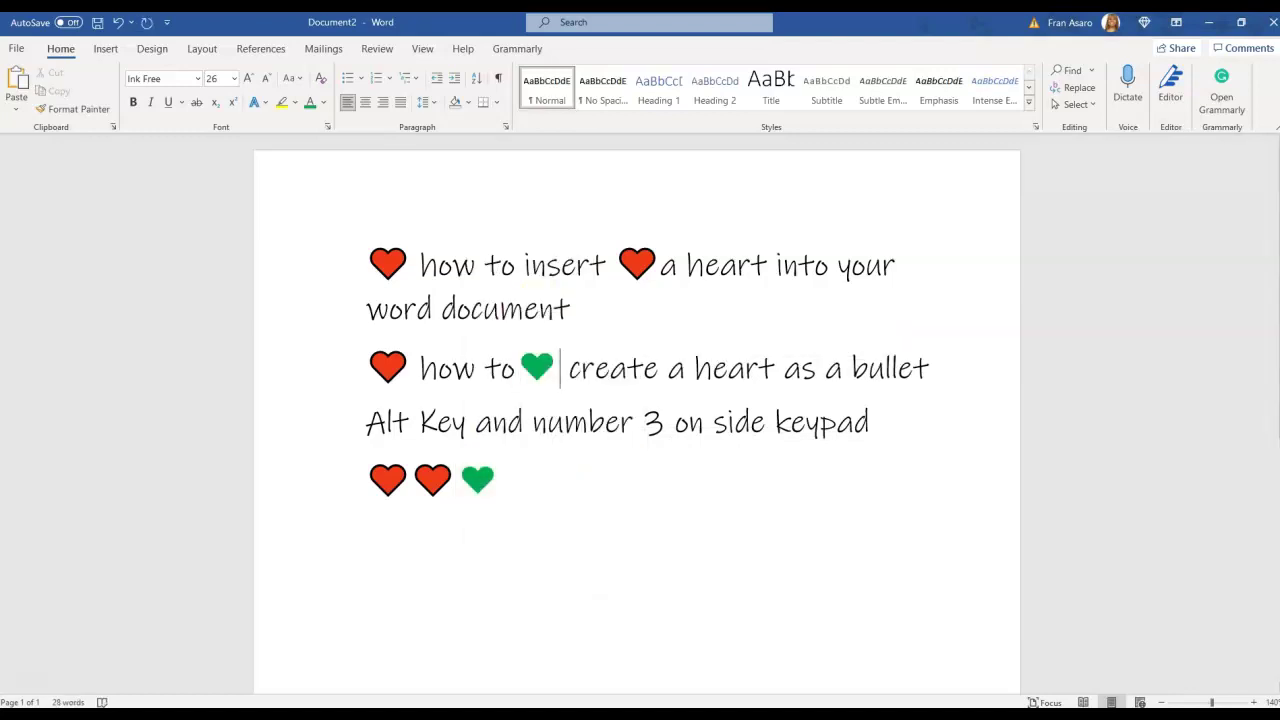
{"action": "left_click", "coordinate": [695, 369]}
{"action": "left_click", "coordinate": [694, 368]}
{"action": "key", "text": "ctrl+v"}
Replace the last line's green heart with a Picture (Enhanced Metafile) copy of itself, cropped closely around the heart.
{"action": "left_click", "coordinate": [500, 524]}
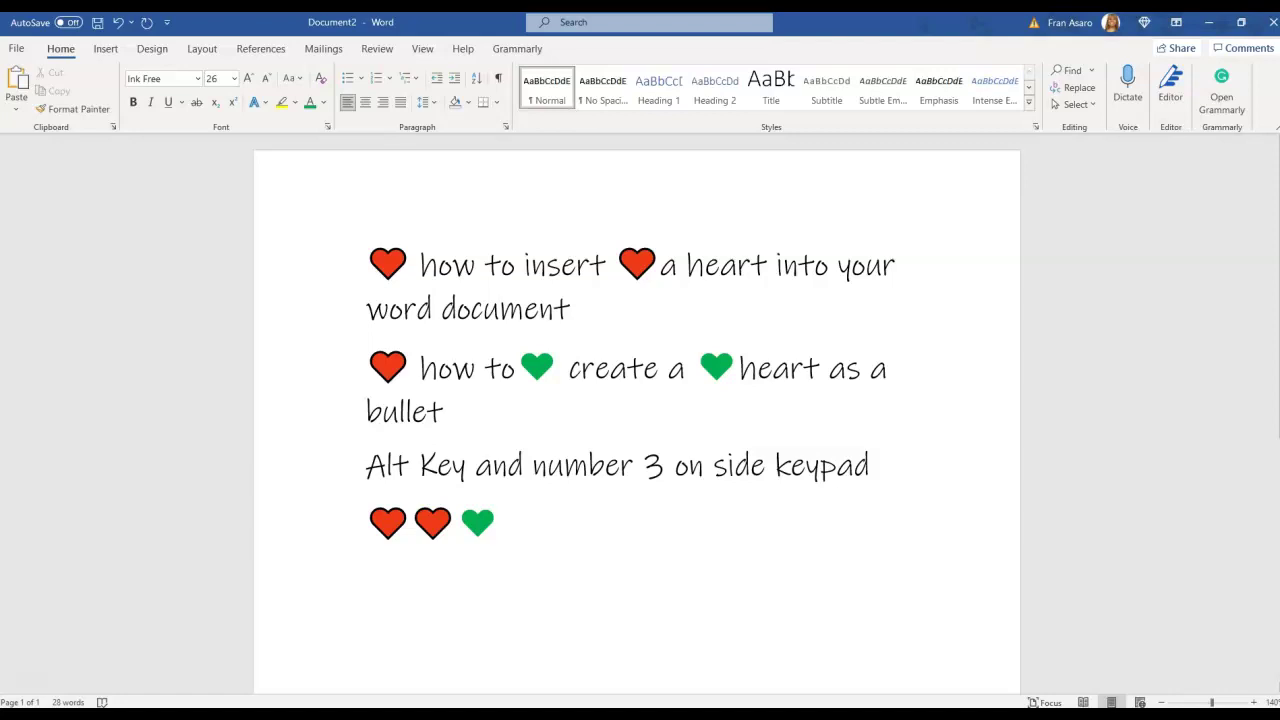
{"action": "double_click", "coordinate": [478, 523]}
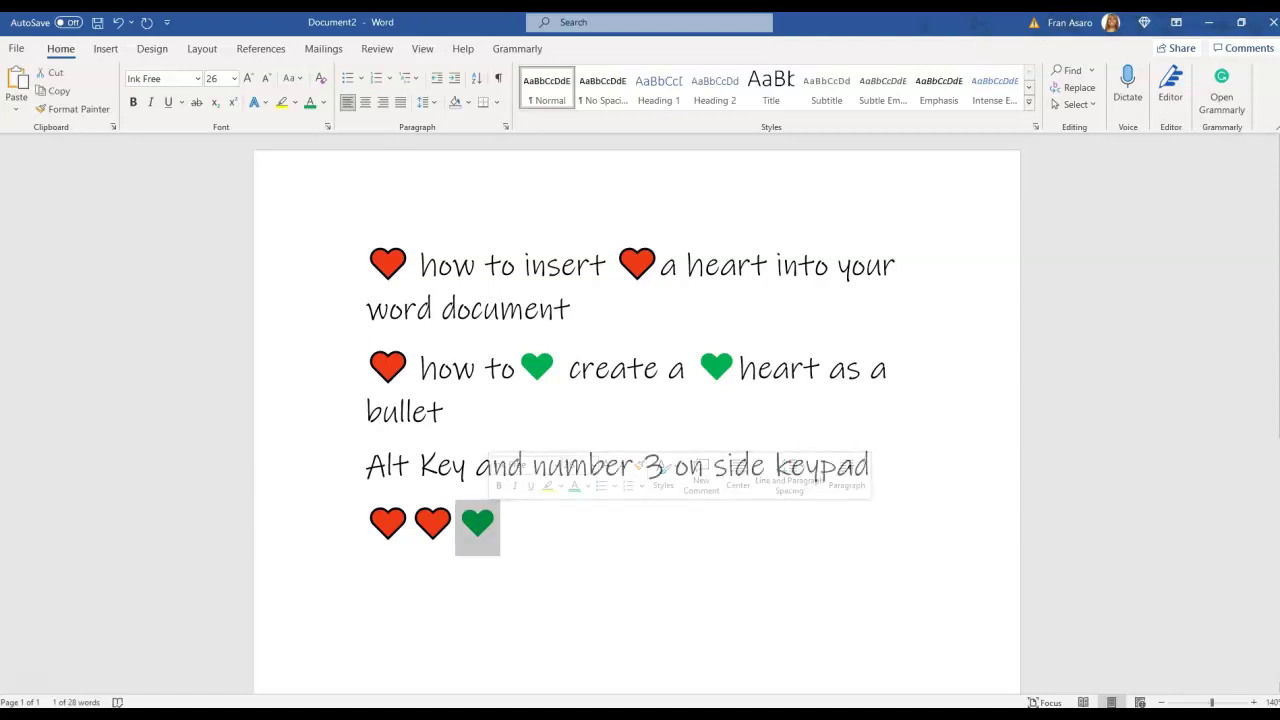
{"action": "right_click", "coordinate": [478, 526]}
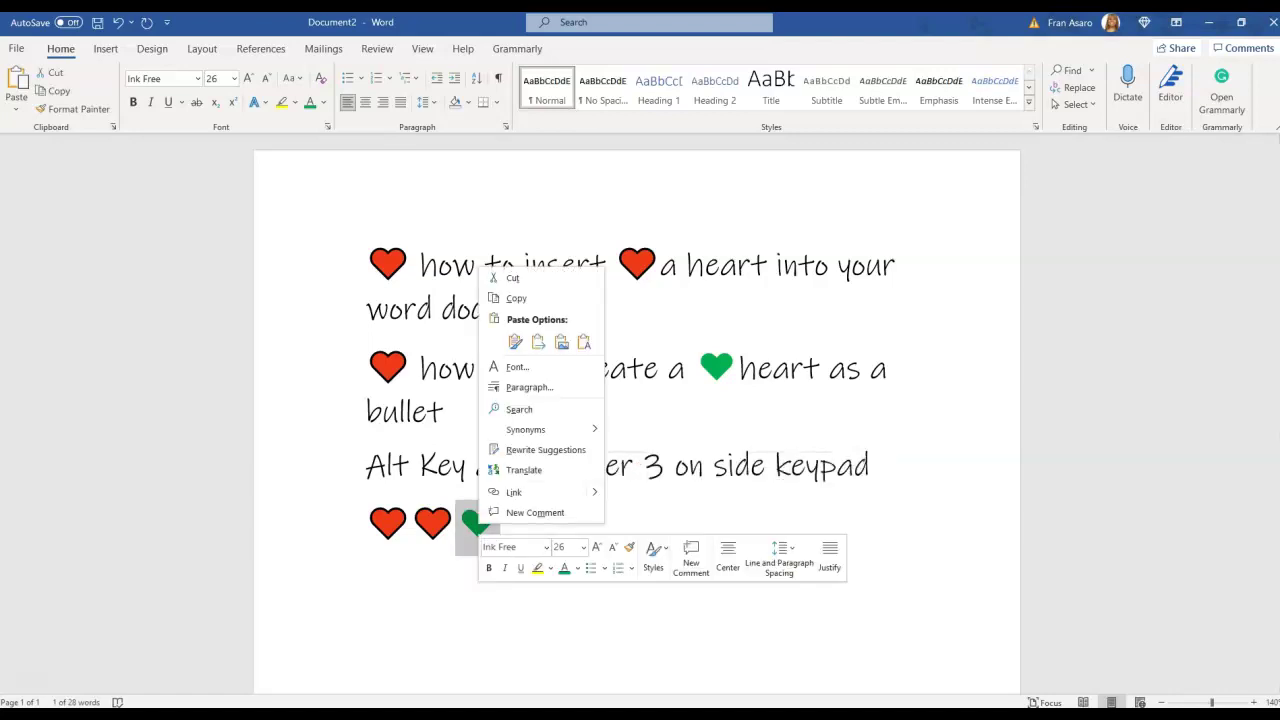
{"action": "left_click", "coordinate": [516, 298]}
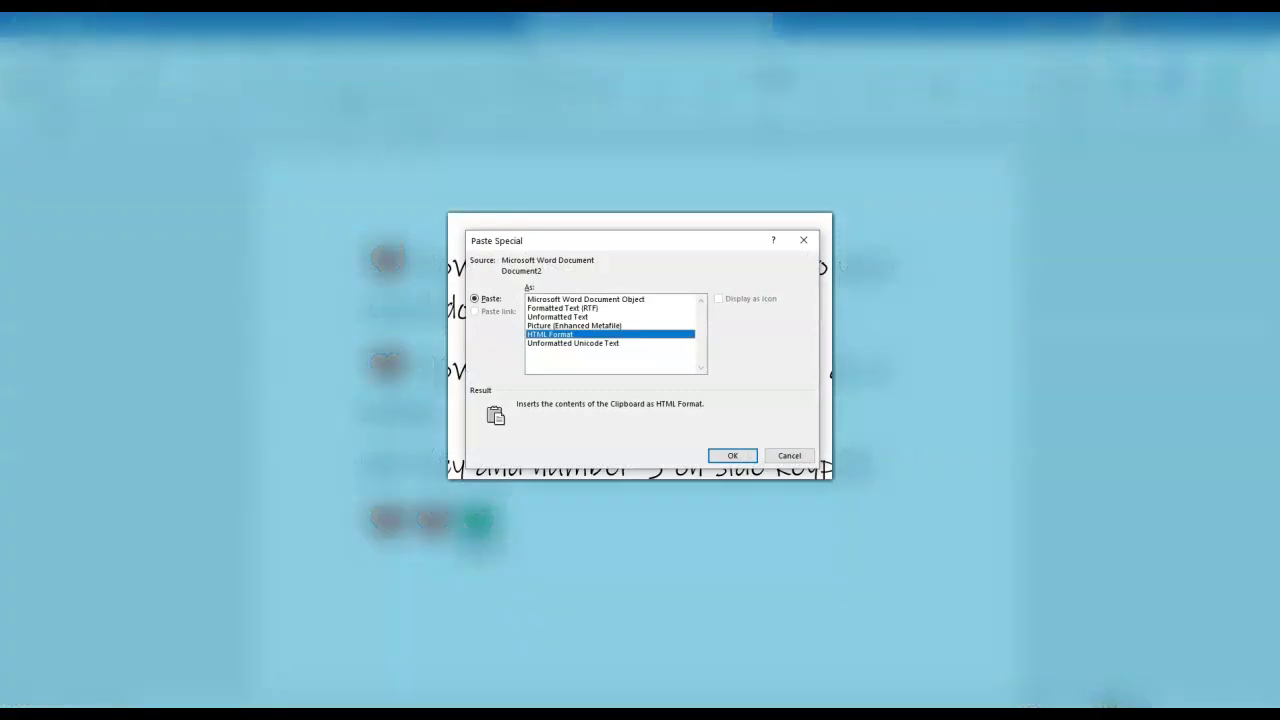
{"action": "left_click", "coordinate": [574, 326]}
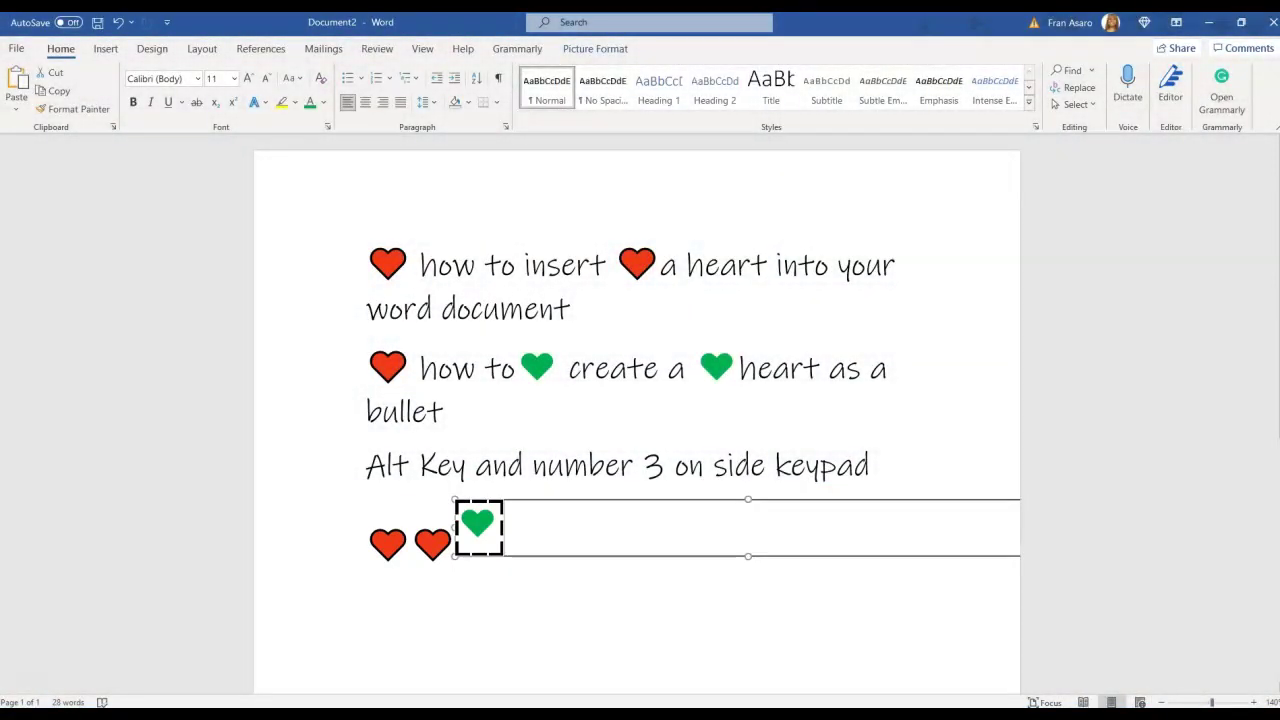
{"action": "left_click", "coordinate": [456, 545]}
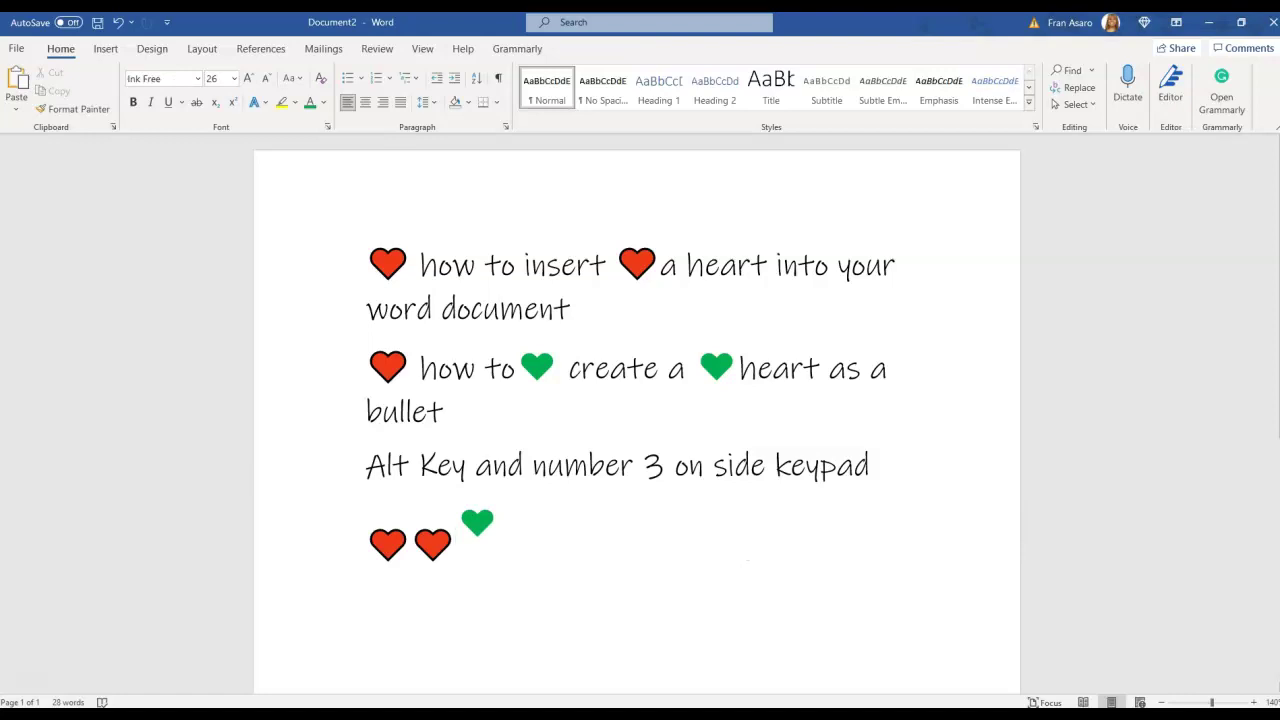
Save the green heart picture as a Portable Network Graphics file named Green Heart in the Pictures folder.
{"action": "left_click", "coordinate": [478, 522]}
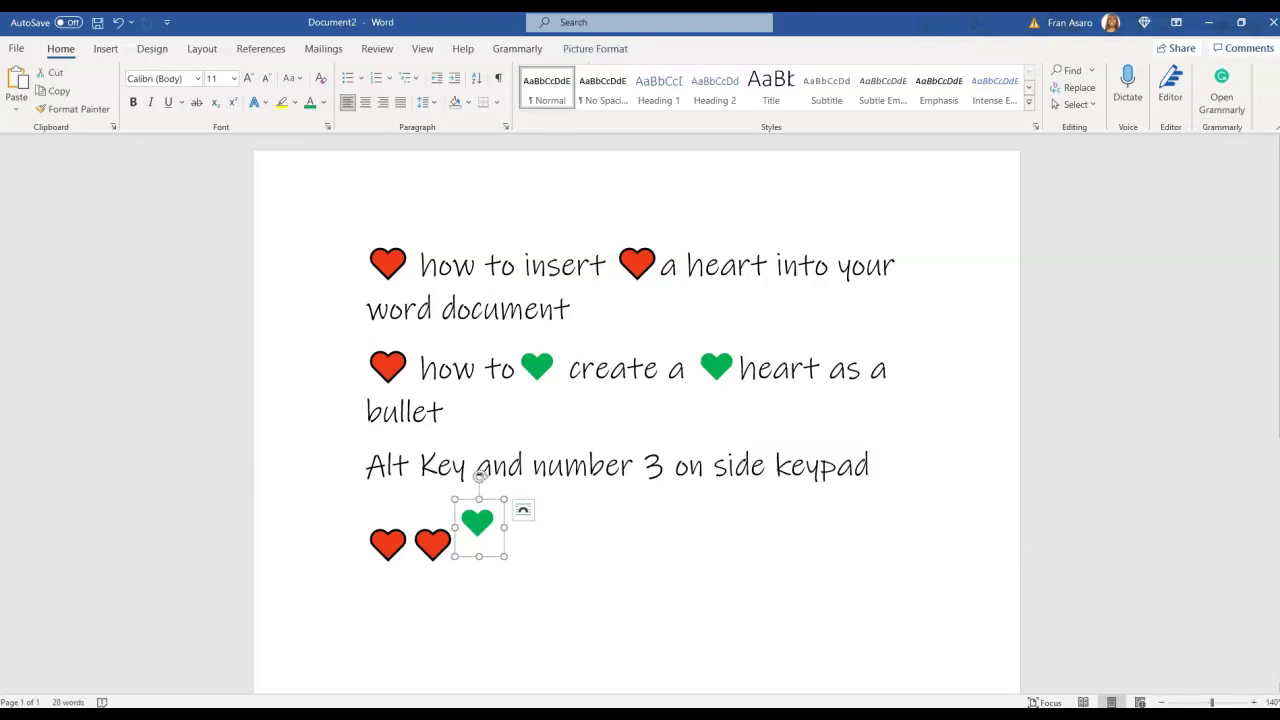
{"action": "right_click", "coordinate": [480, 524]}
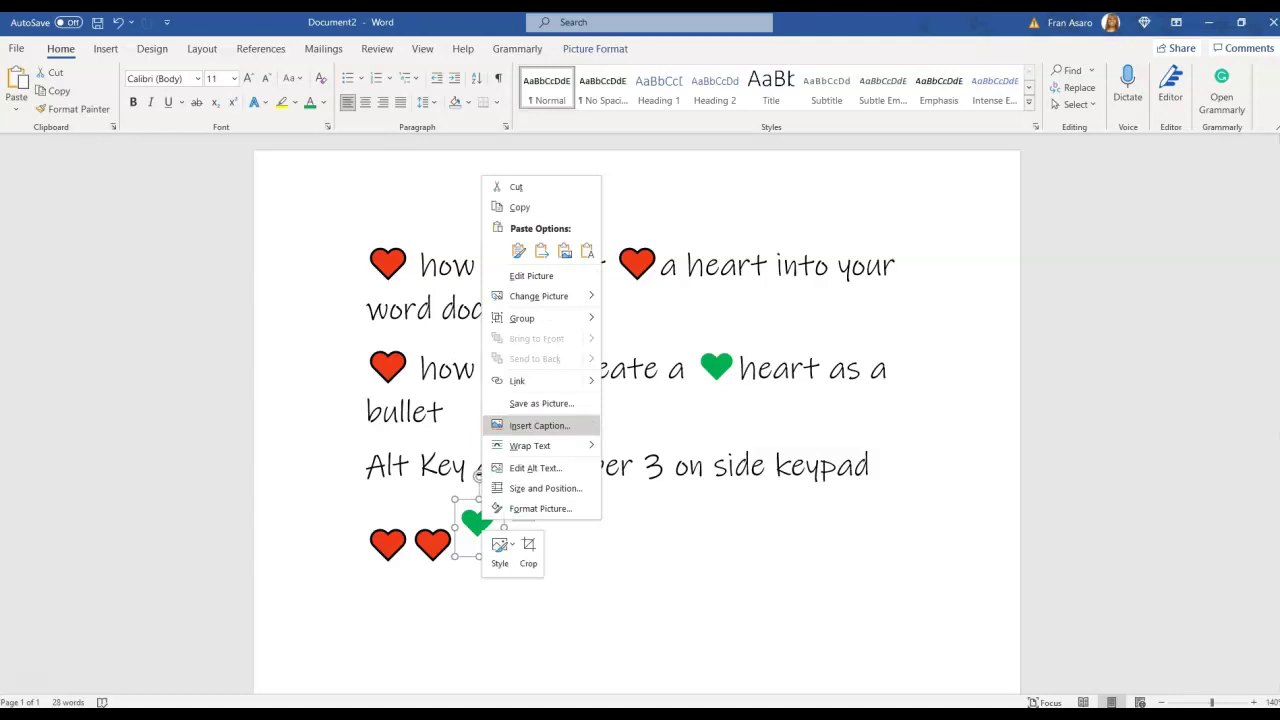
{"action": "left_click", "coordinate": [541, 403]}
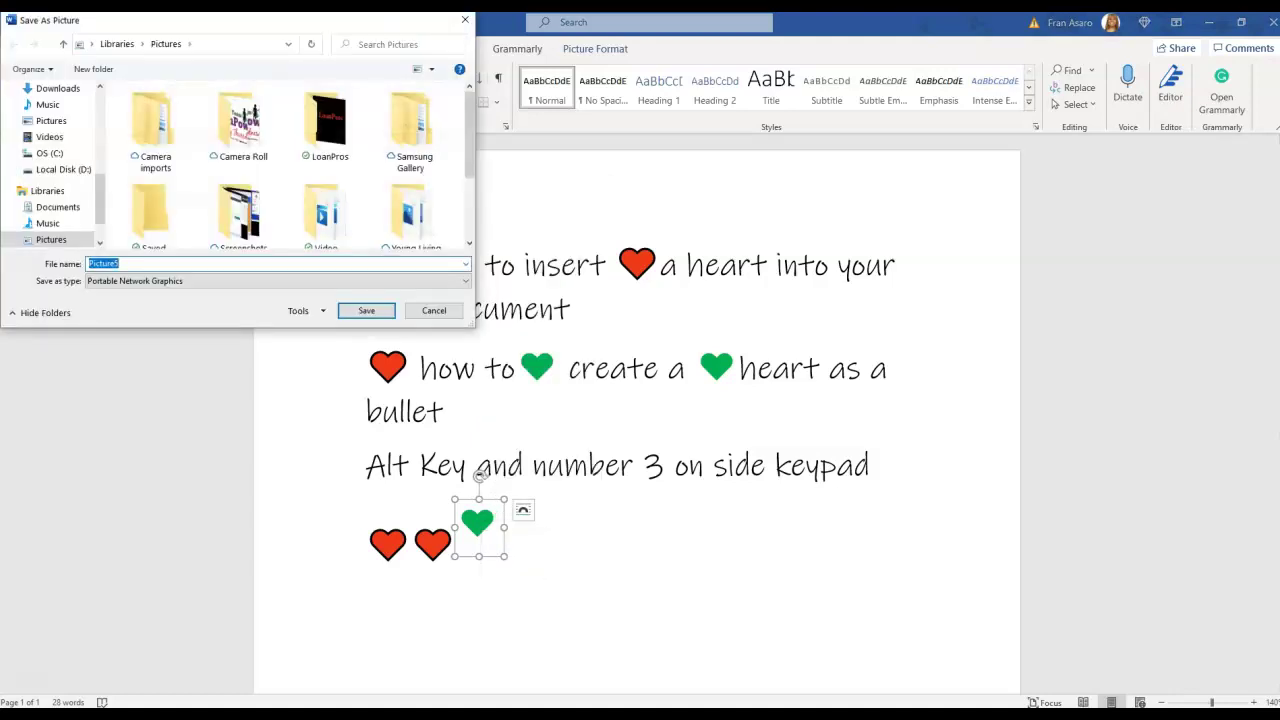
{"action": "type", "text": "Green Heart"}
{"action": "key", "text": "Return"}
Replace the entire document content with the line "Shopping" and start a new line below it.
{"action": "key", "text": "shift+Left"}
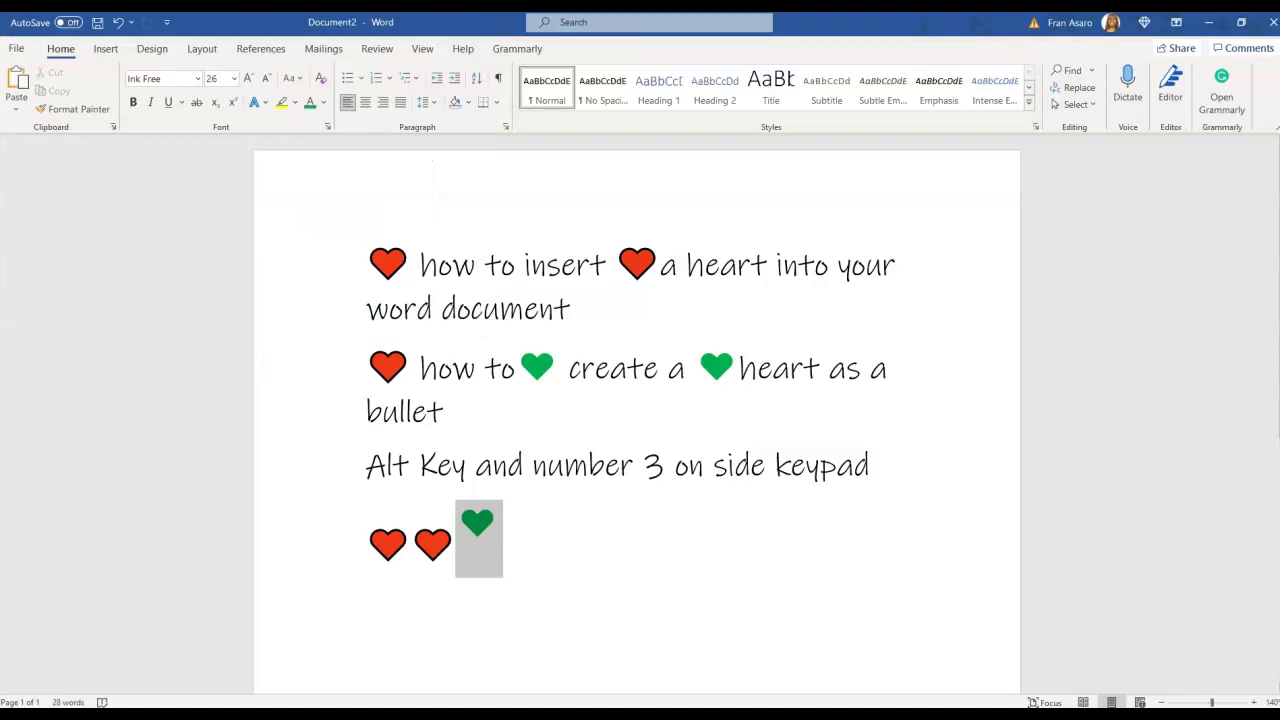
{"action": "left_click_drag", "start_coordinate": [480, 543], "coordinate": [368, 264]}
{"action": "type", "text": "Sho"}
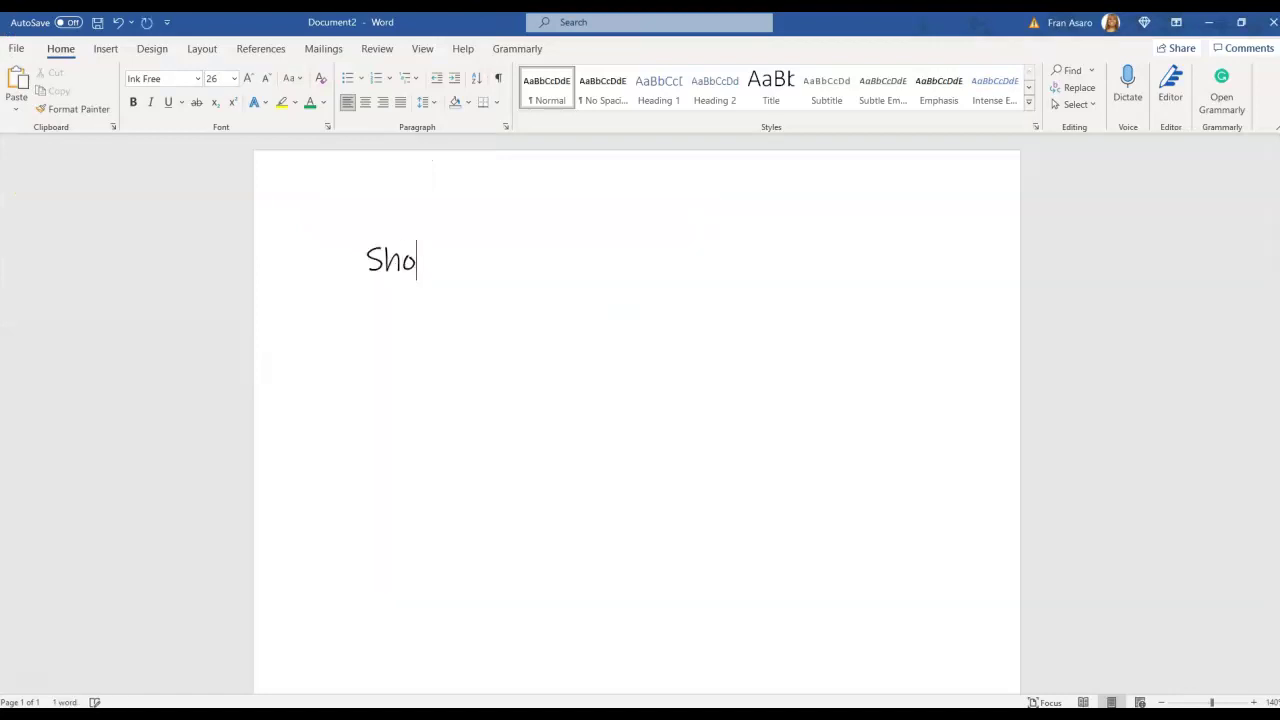
{"action": "type", "text": "pping"}
{"action": "key", "text": "Return"}
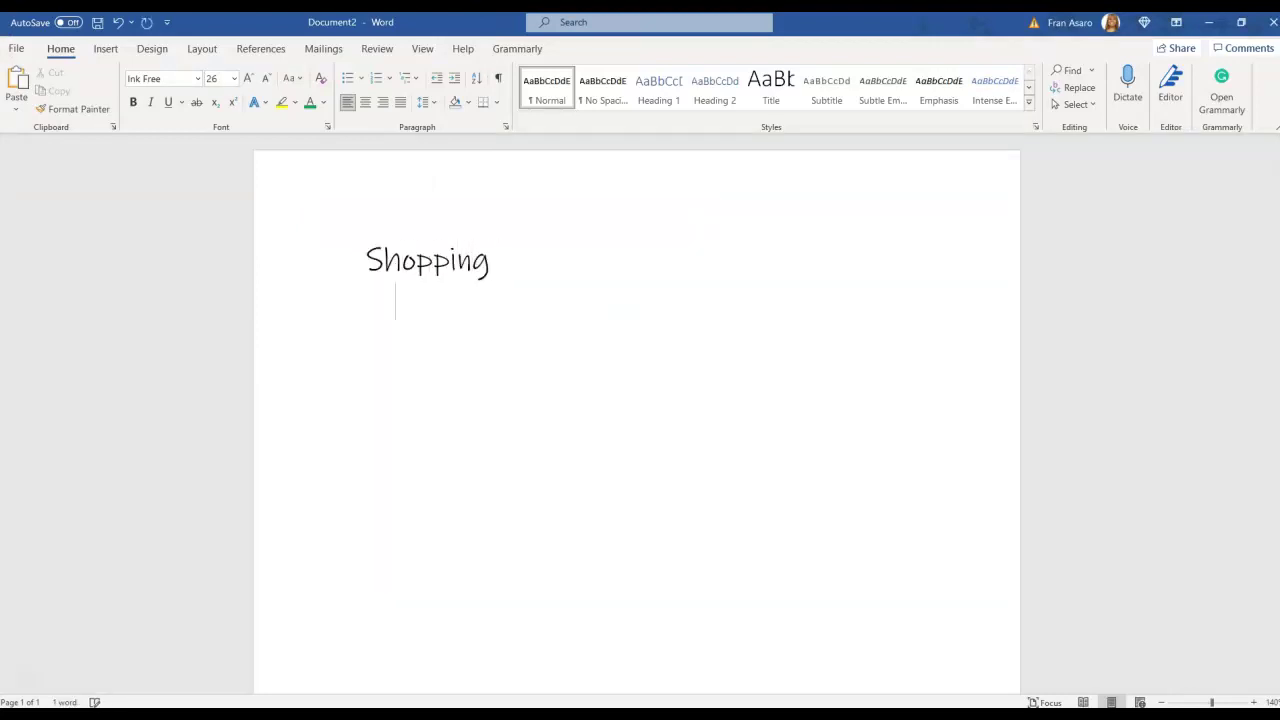
Write the items Bread, Milk, Eggs and Cheese on separate lines below "Shopping".
{"action": "type", "text": "Be"}
{"action": "key", "text": "BackSpace"}
{"action": "type", "text": "read"}
{"action": "key", "text": "Return"}
{"action": "type", "text": "Mile"}
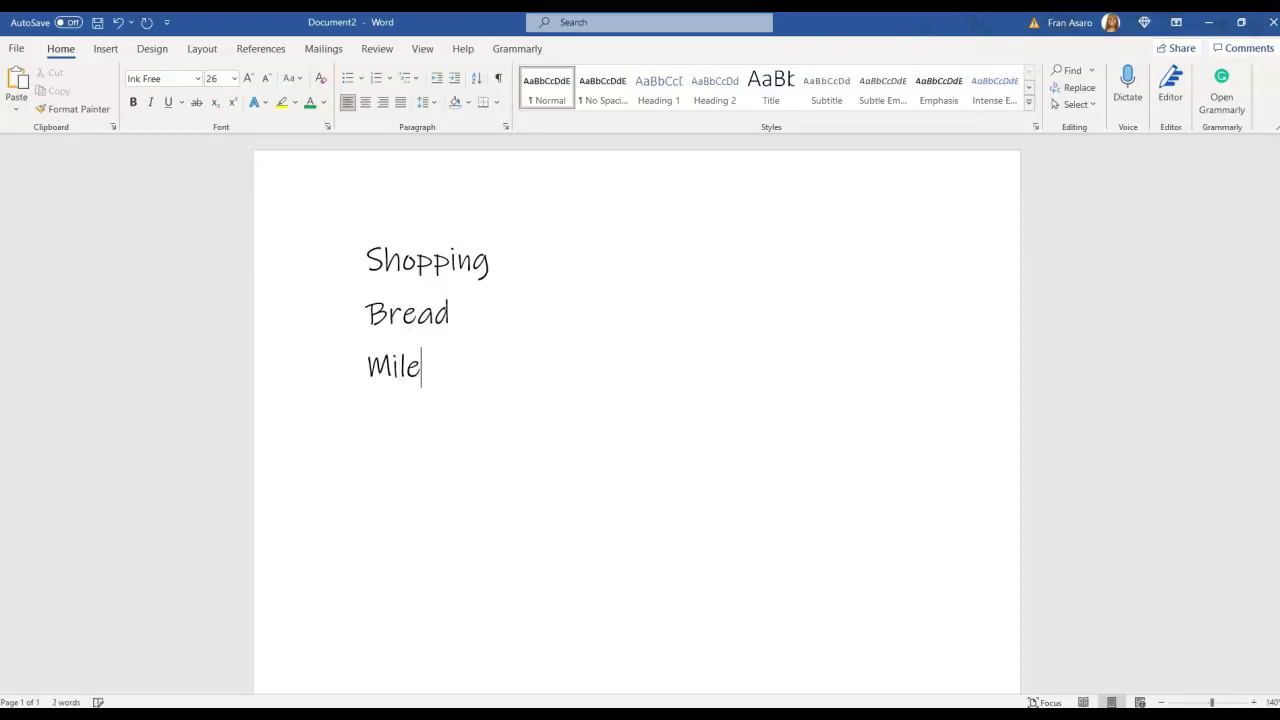
{"action": "key", "text": "BackSpace"}
{"action": "type", "text": "k"}
{"action": "key", "text": "Return"}
{"action": "type", "text": "Eggs"}
{"action": "key", "text": "Return"}
{"action": "type", "text": "Cheese"}
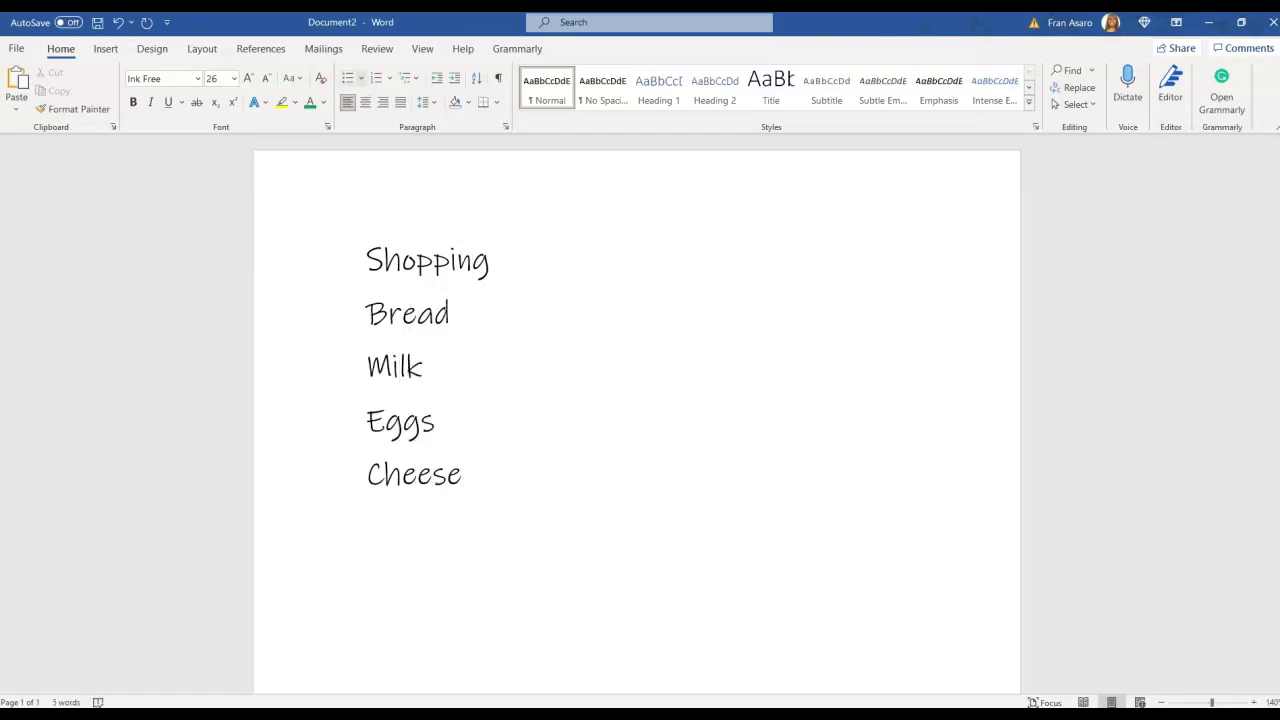
Define a new picture bullet from the Green Heart file and apply it to the "Shopping" line.
{"action": "left_click", "coordinate": [361, 78]}
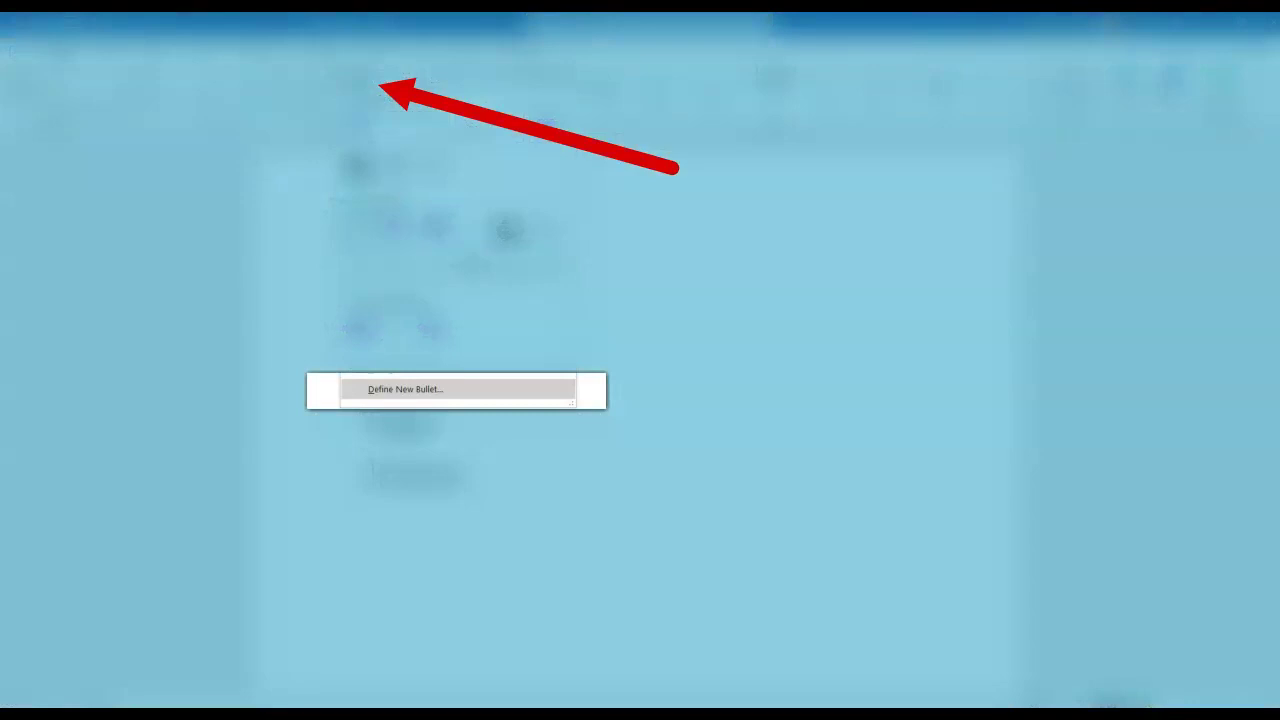
{"action": "left_click", "coordinate": [405, 389]}
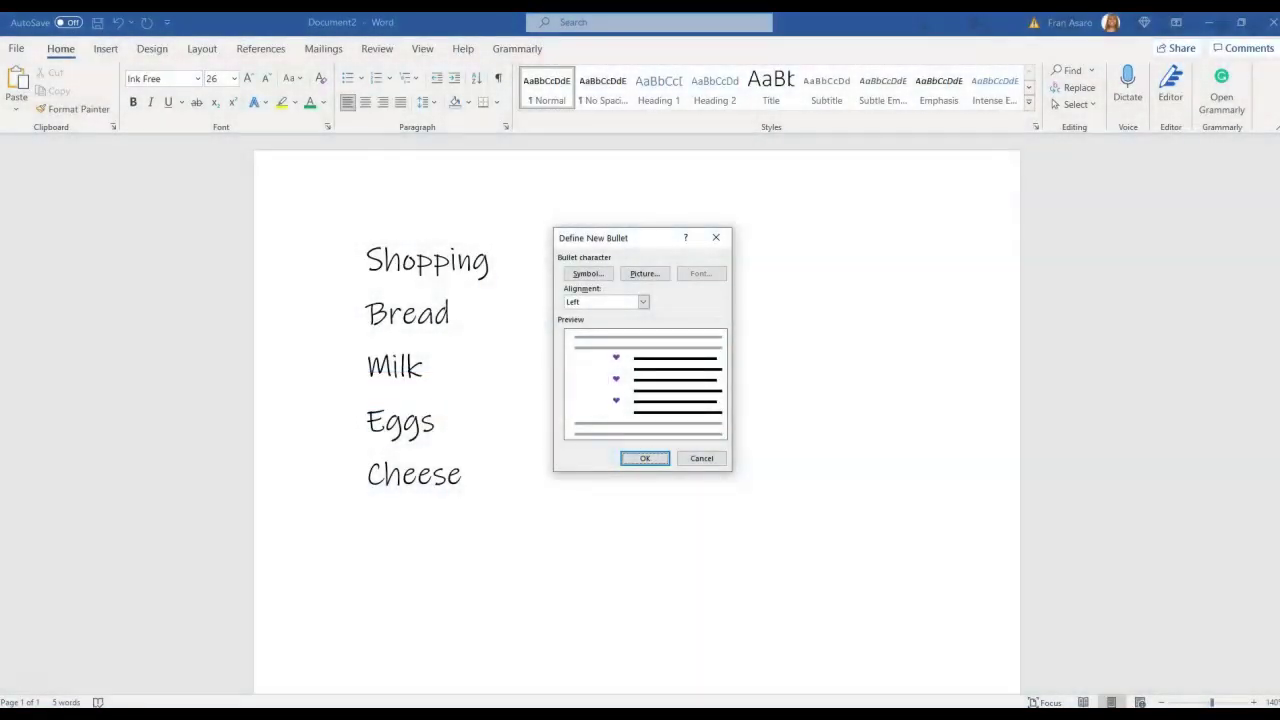
{"action": "left_click", "coordinate": [644, 273]}
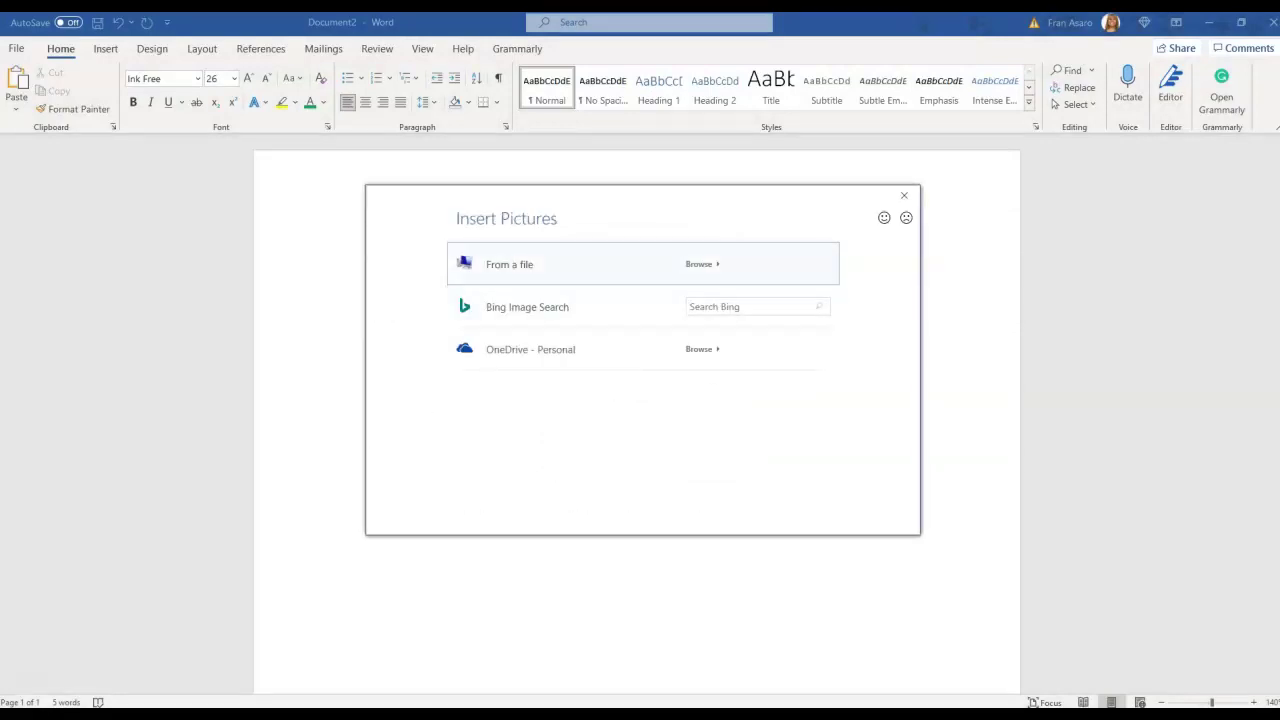
{"action": "left_click", "coordinate": [560, 264]}
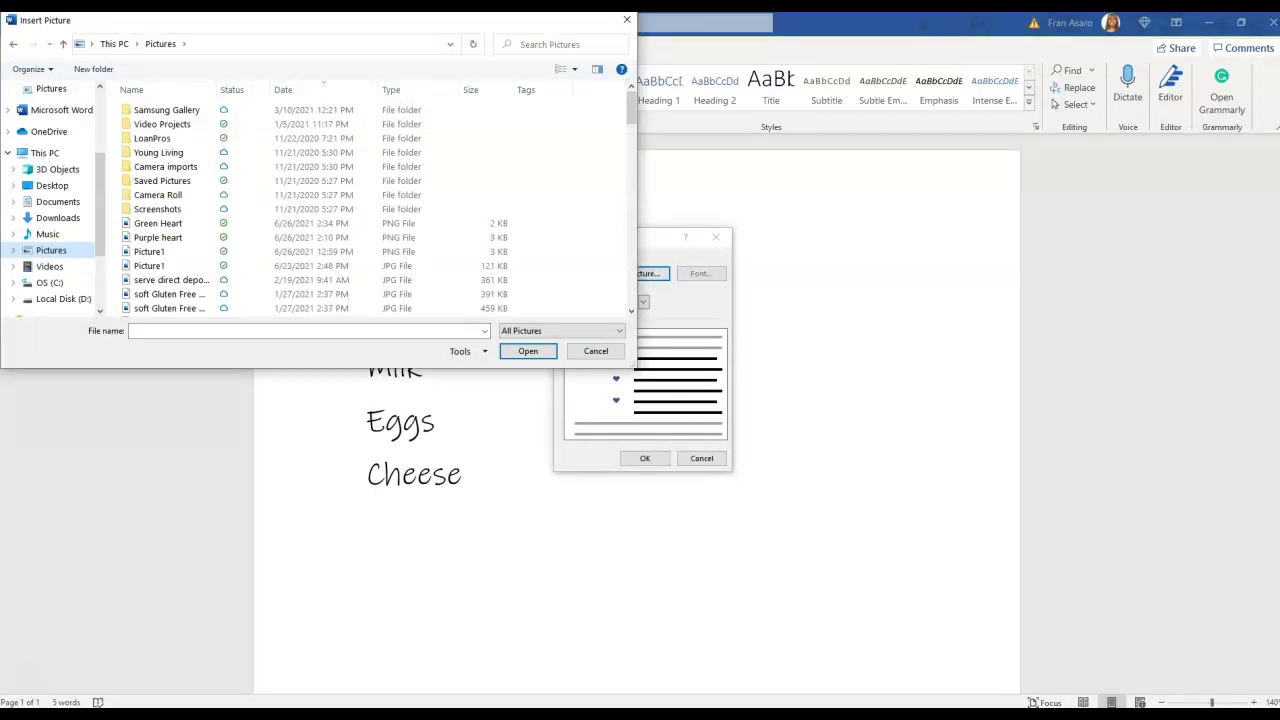
{"action": "left_click", "coordinate": [158, 223]}
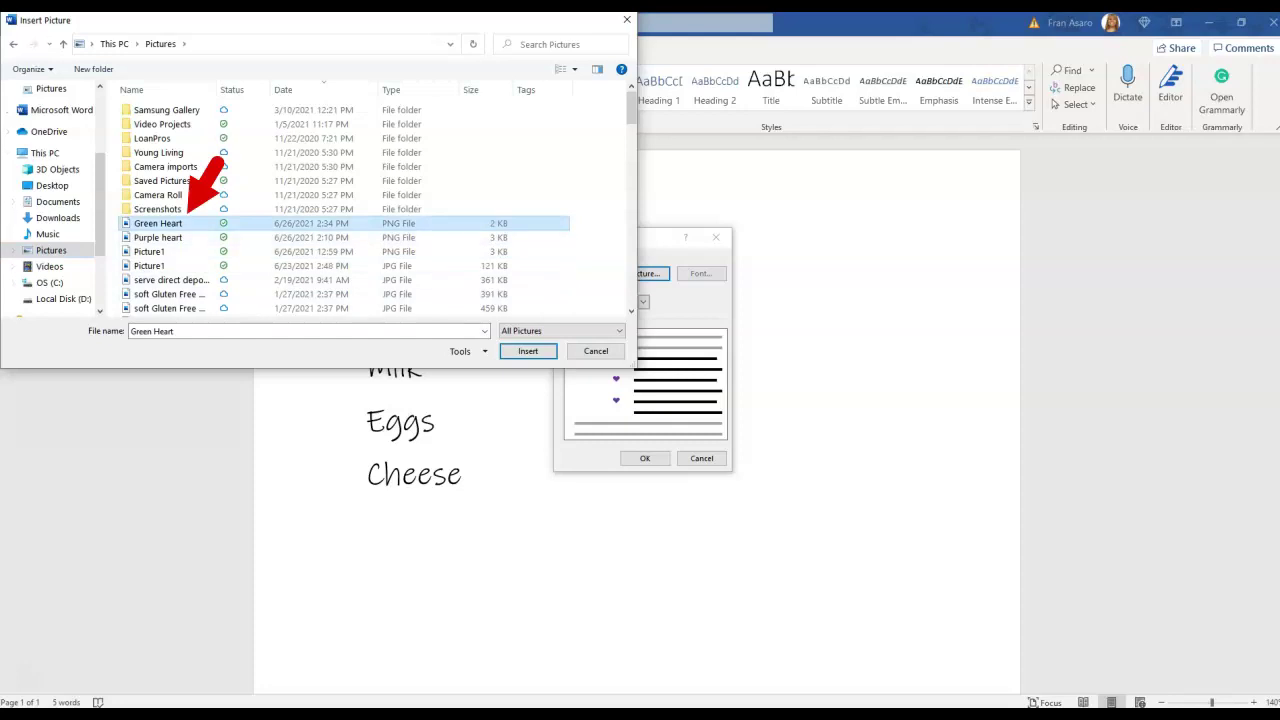
{"action": "left_click", "coordinate": [528, 351]}
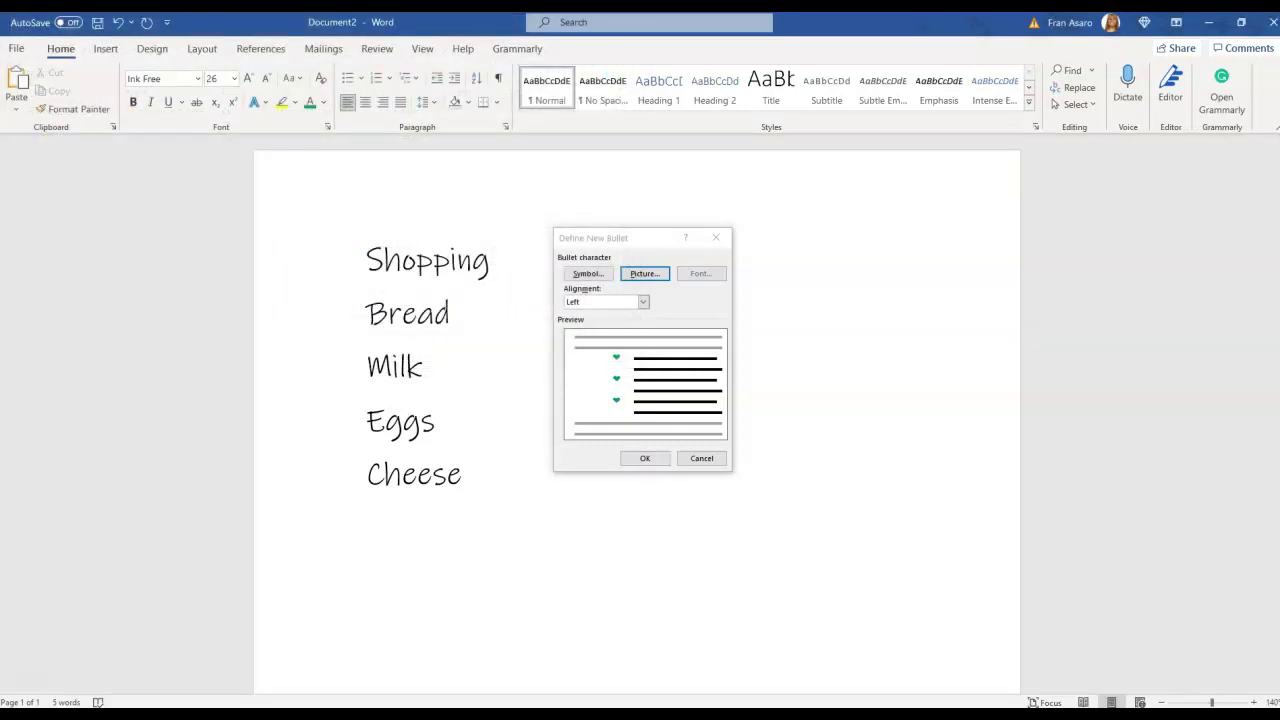
{"action": "left_click", "coordinate": [645, 458]}
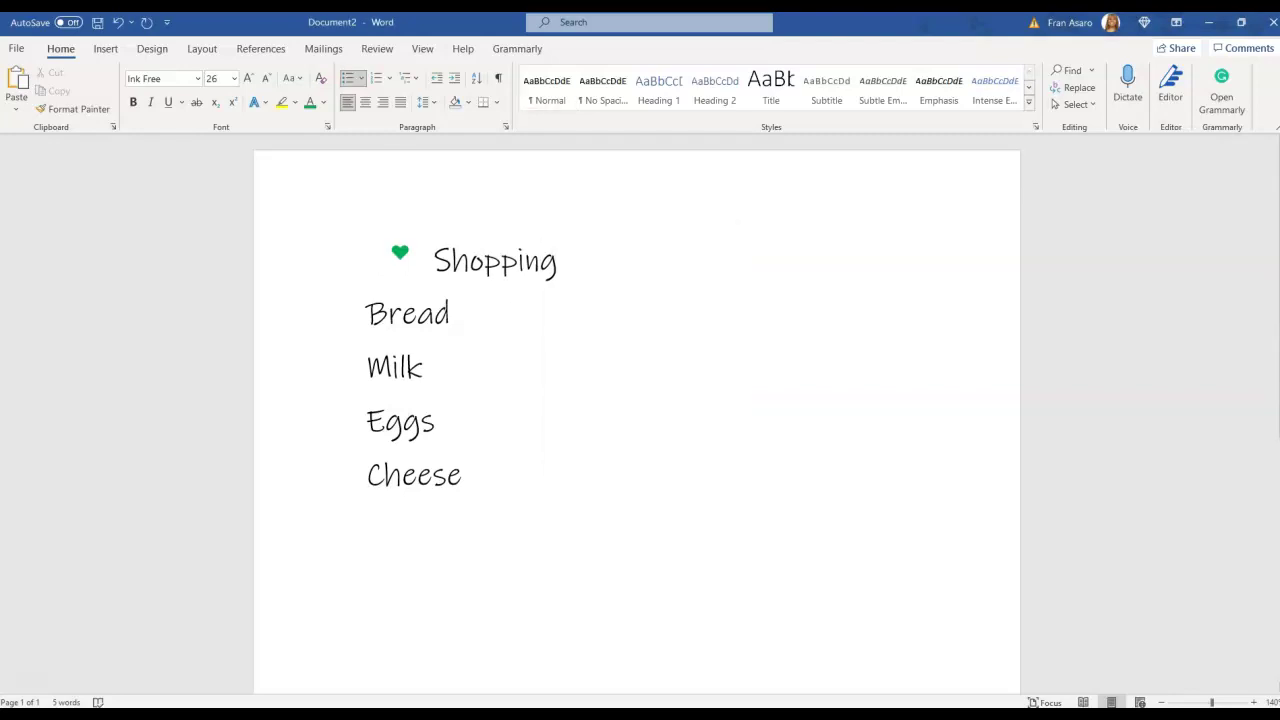
Bullet the Bread, Milk, Eggs and Cheese lines with the green heart, and switch these four bullets to the small purple heart.
{"action": "left_click_drag", "start_coordinate": [367, 315], "coordinate": [474, 478]}
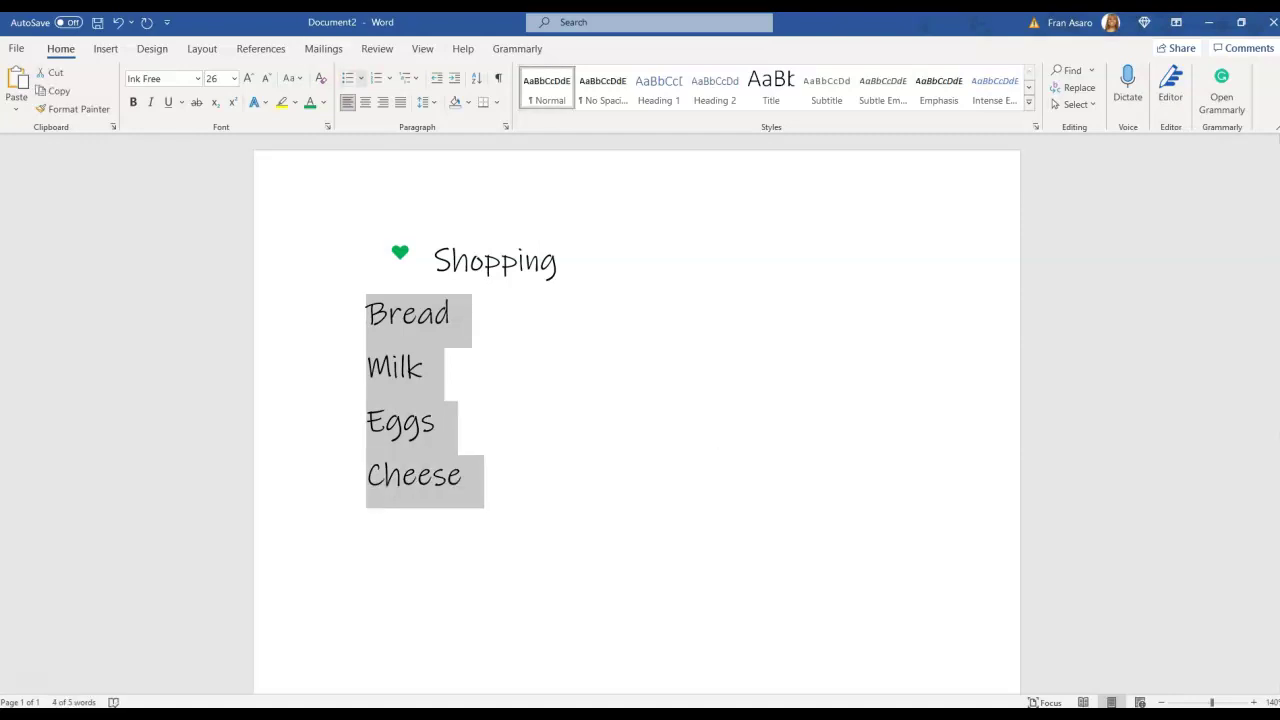
{"action": "left_click", "coordinate": [347, 78]}
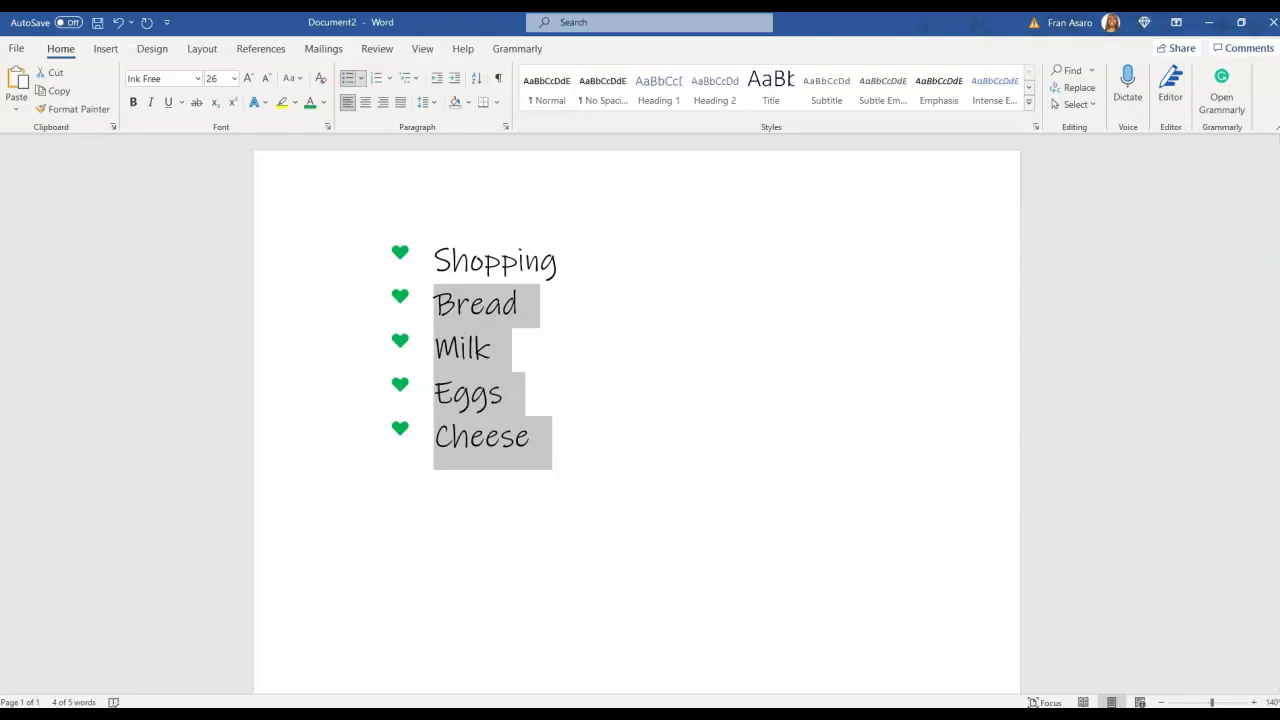
{"action": "left_click", "coordinate": [361, 78]}
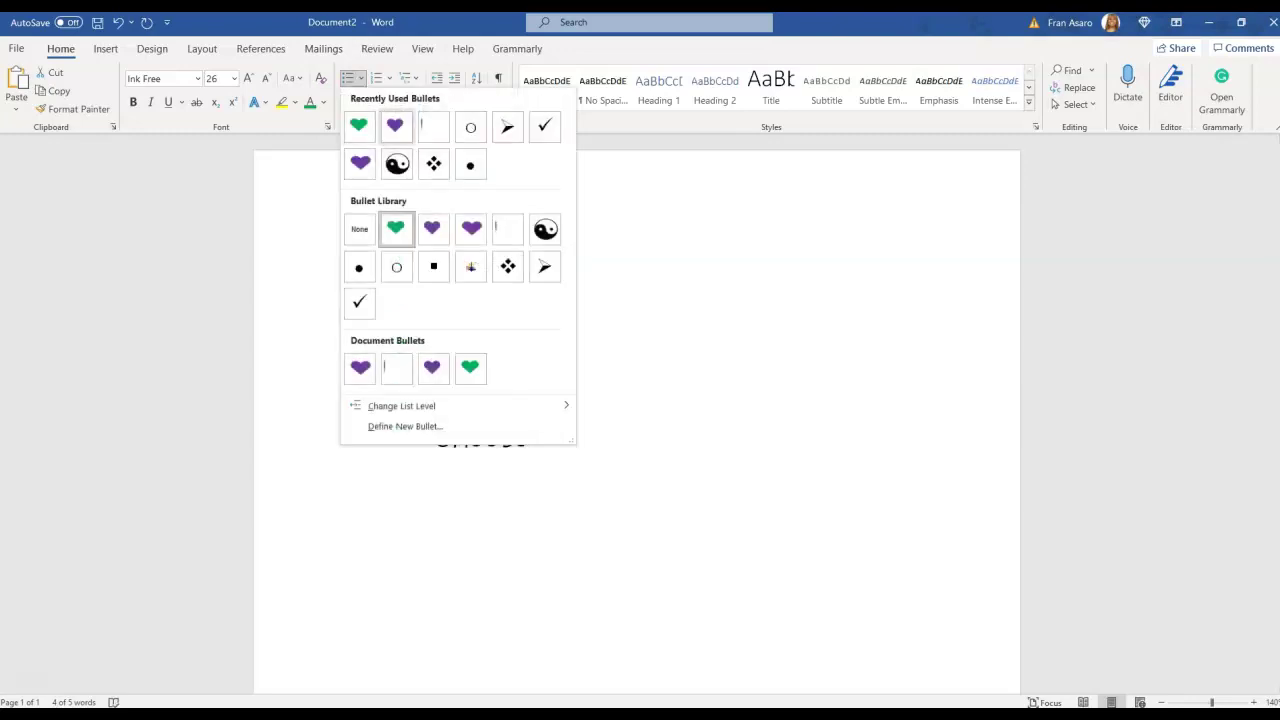
{"action": "left_click", "coordinate": [395, 125]}
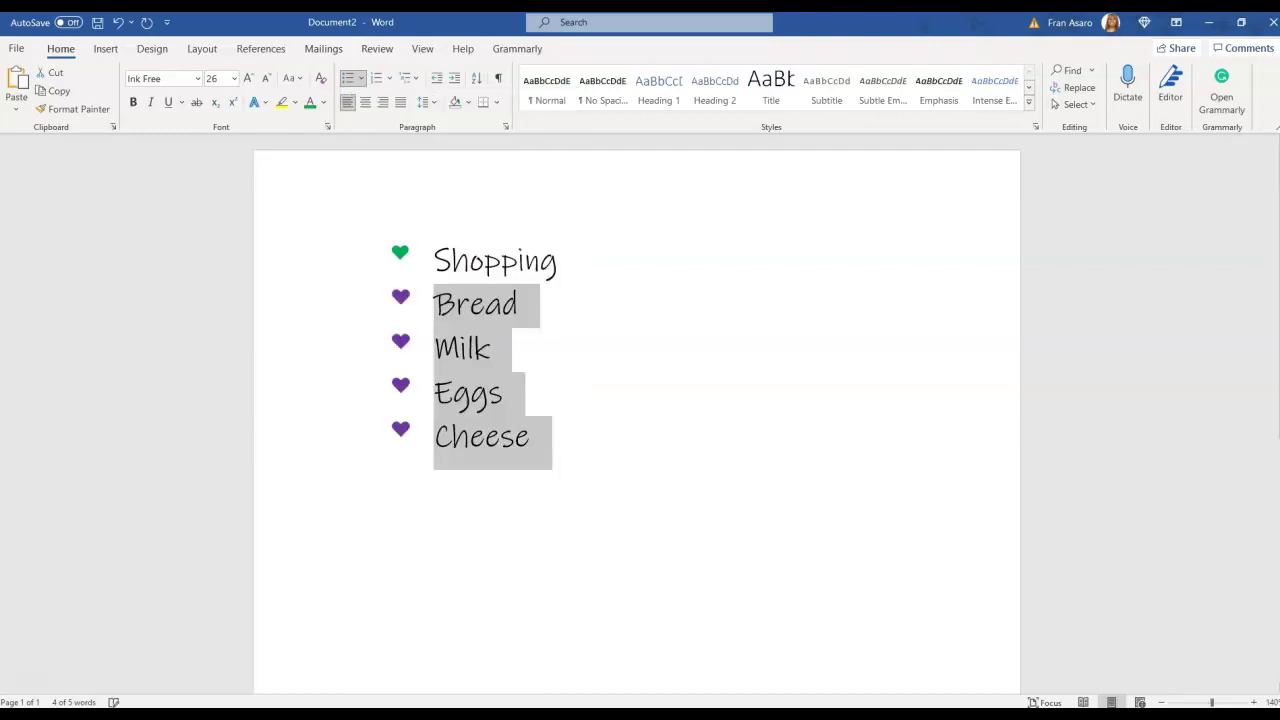
{"action": "left_click", "coordinate": [485, 438]}
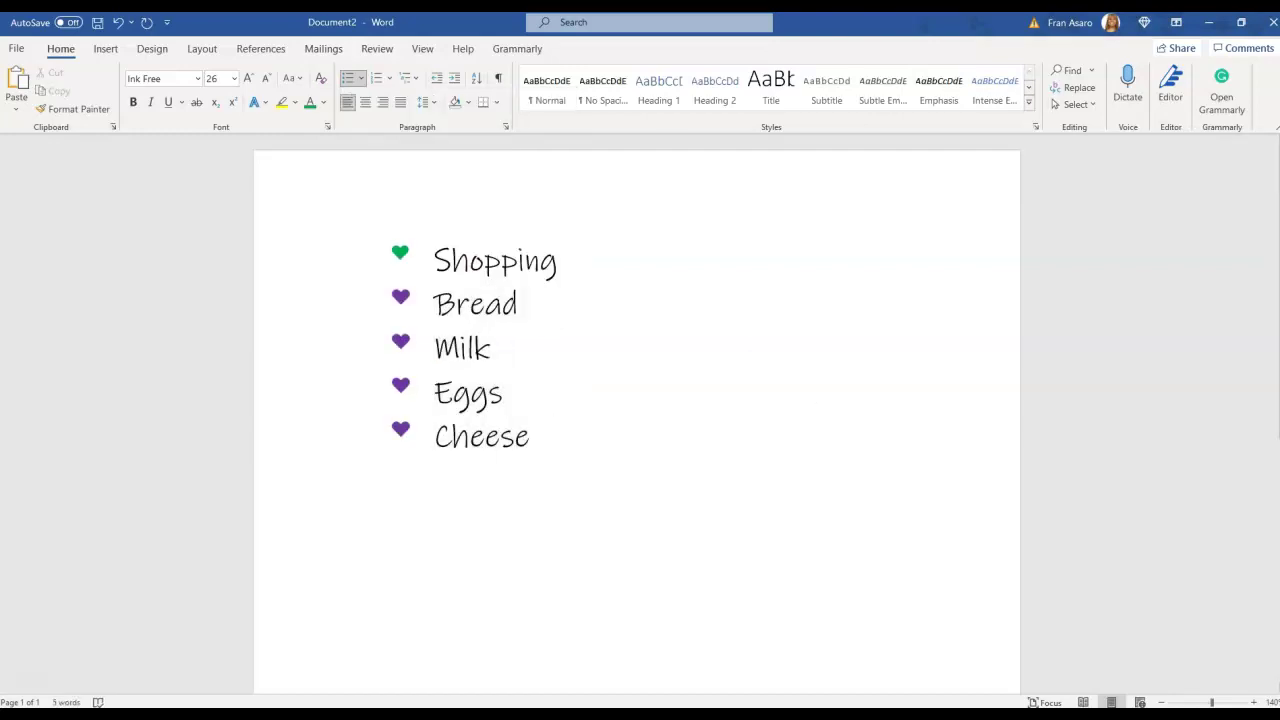